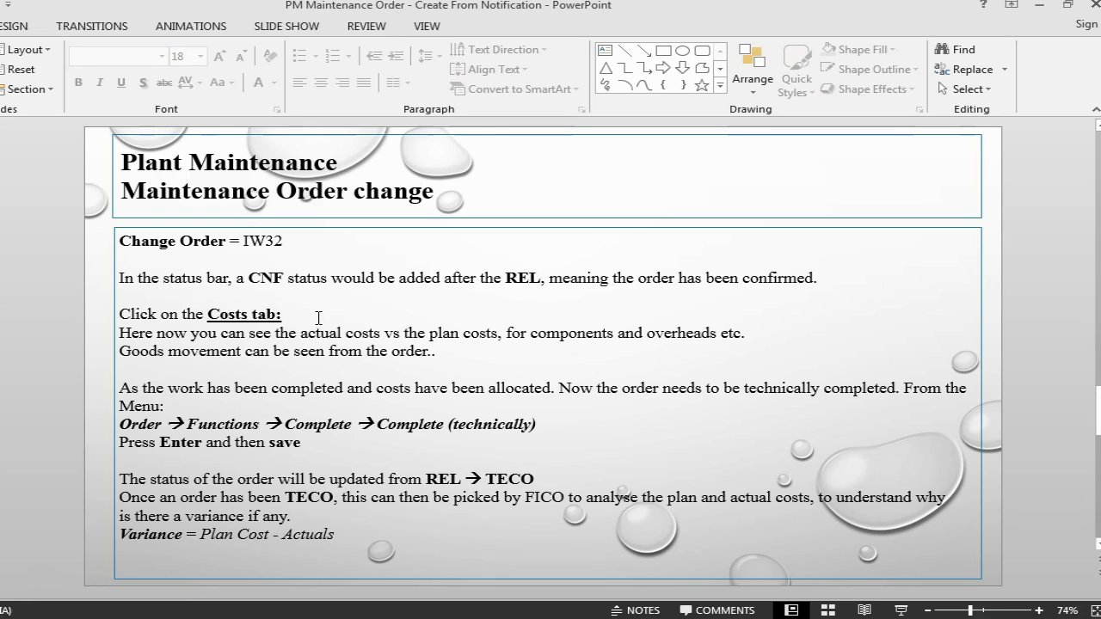
- Open order 820027 in IW32 and view its costs: plan 18,00 EUR versus actual 15,10 EUR
key(alt+Tab)
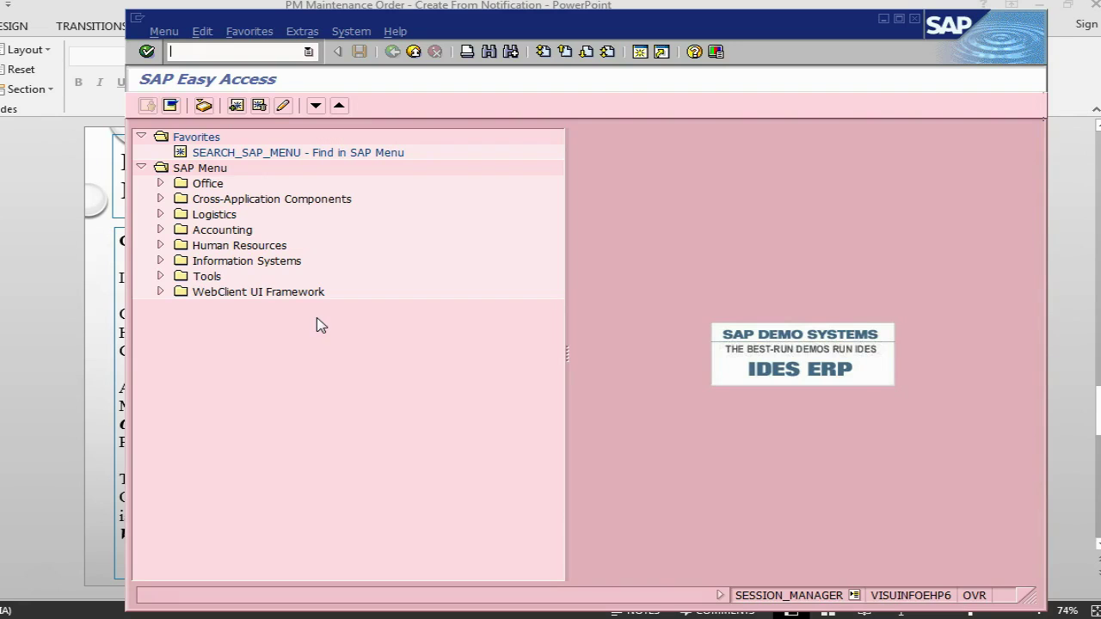
text(iw32)
key(Return)
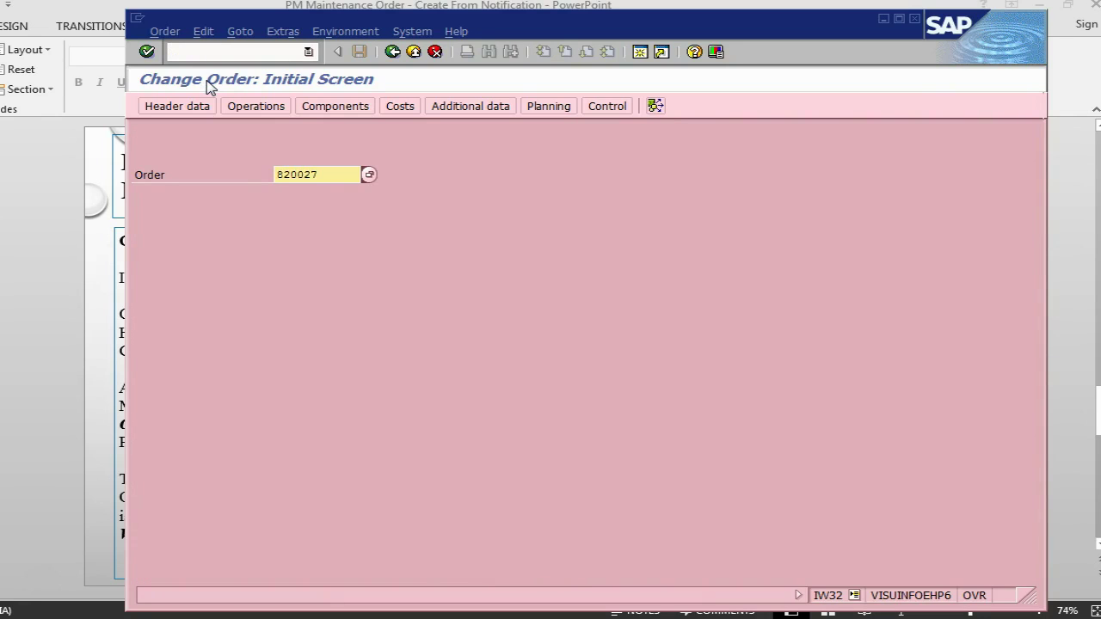
key(Return)
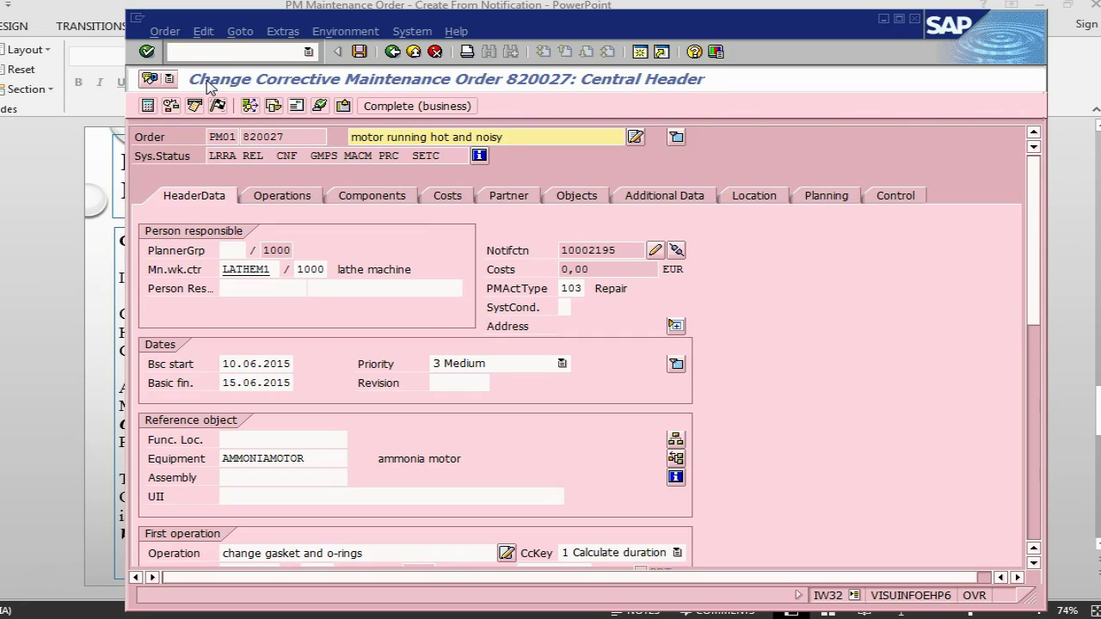
click(446, 207)
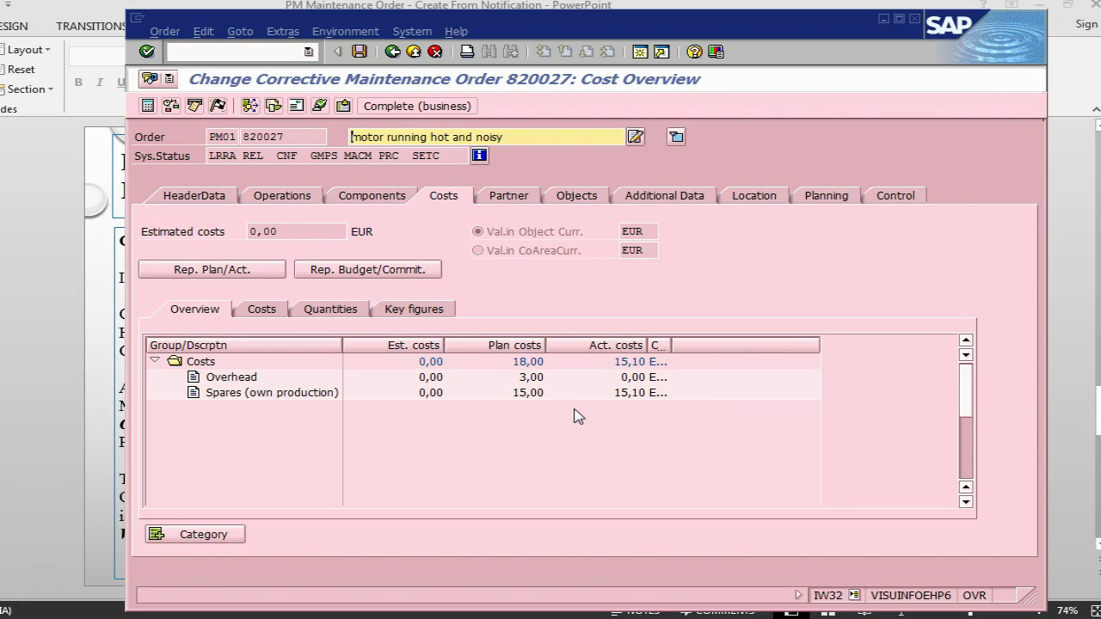
key(alt+Tab)
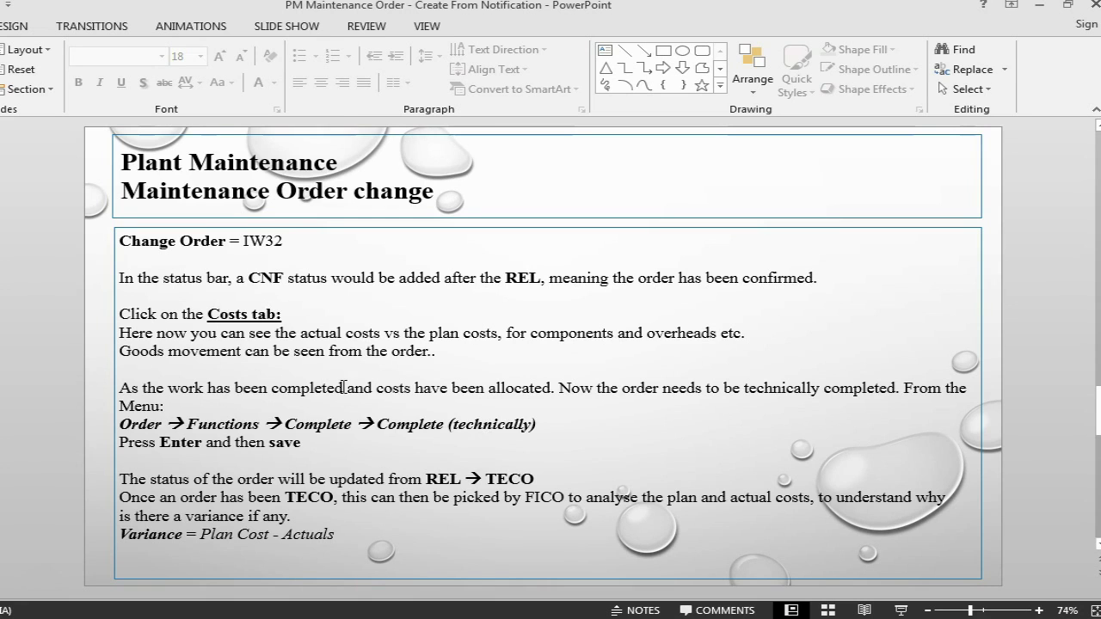
key(alt+Tab)
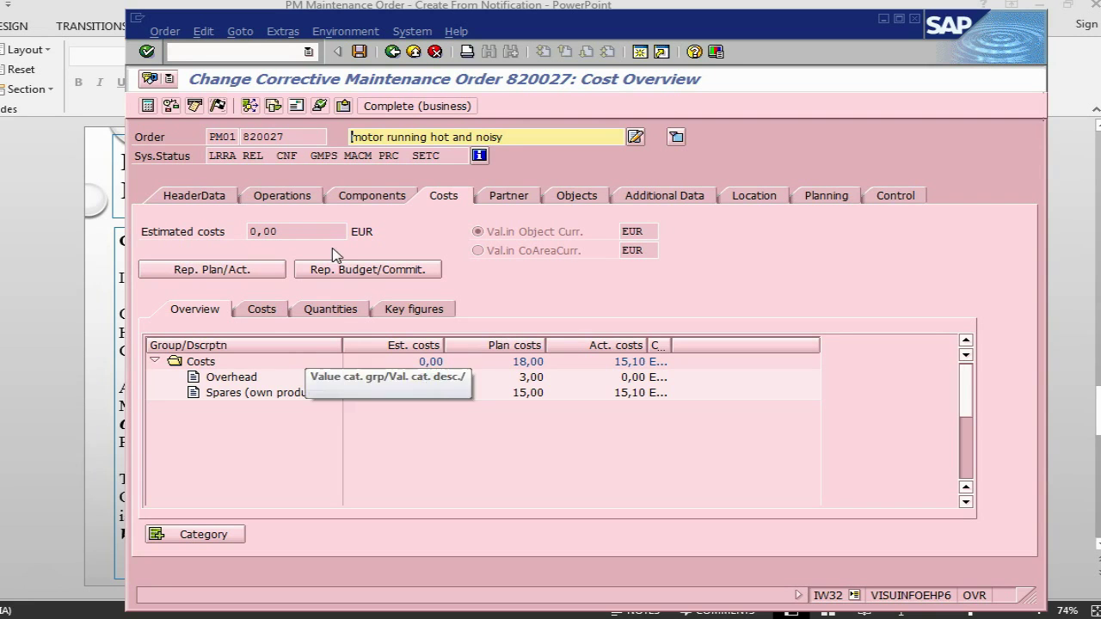
- Technically complete order 820027 together with its notification through Order > Functions > Complete
click(172, 35)
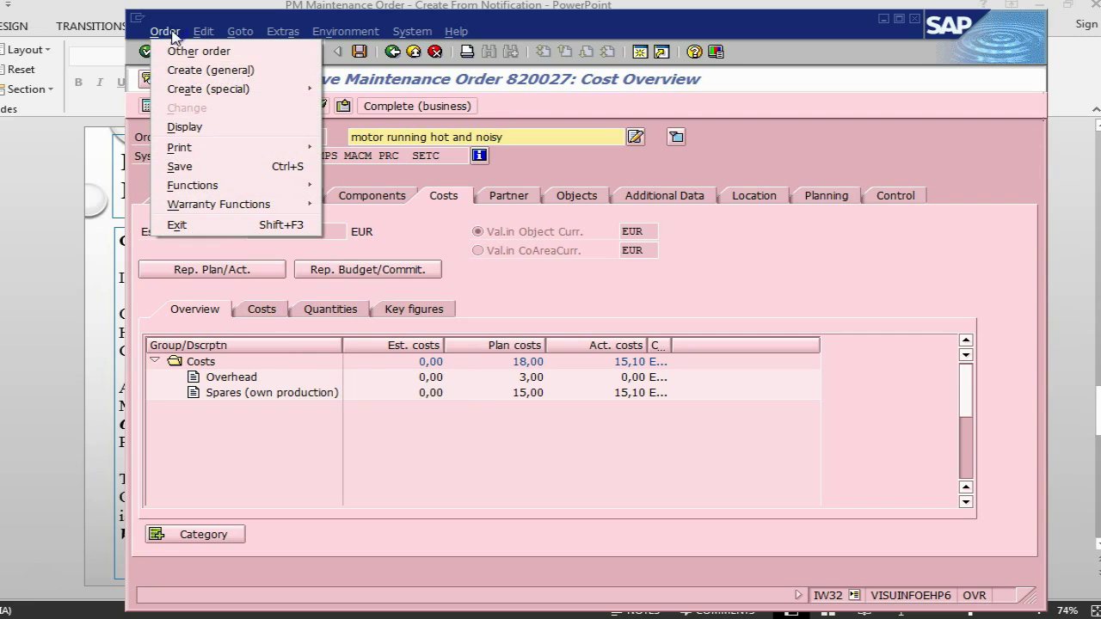
mouse_move(212, 189)
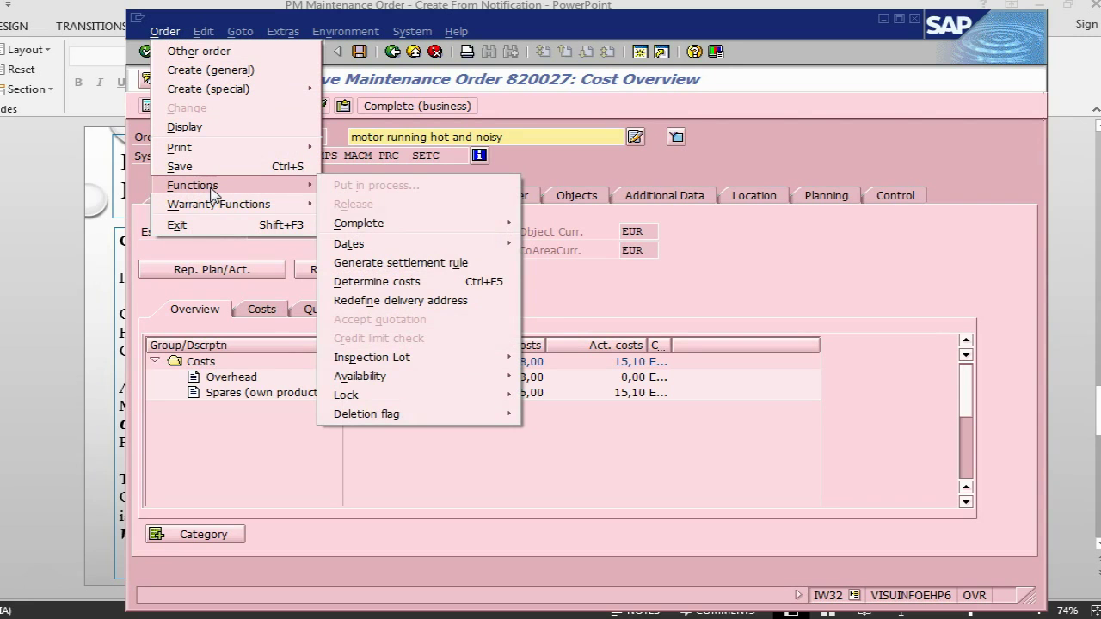
mouse_move(410, 226)
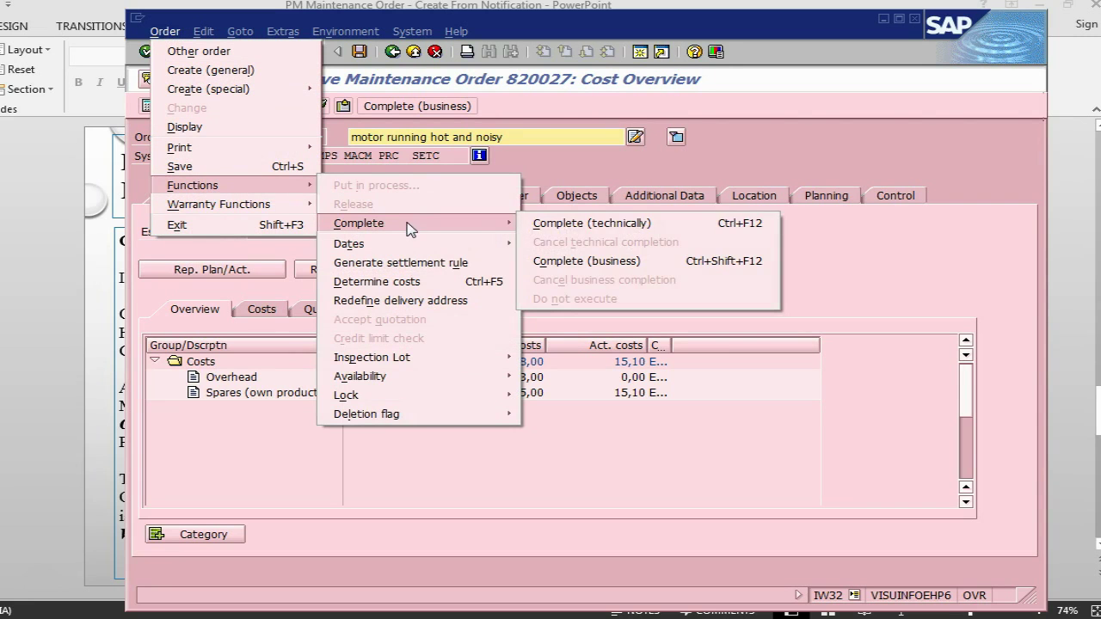
click(582, 226)
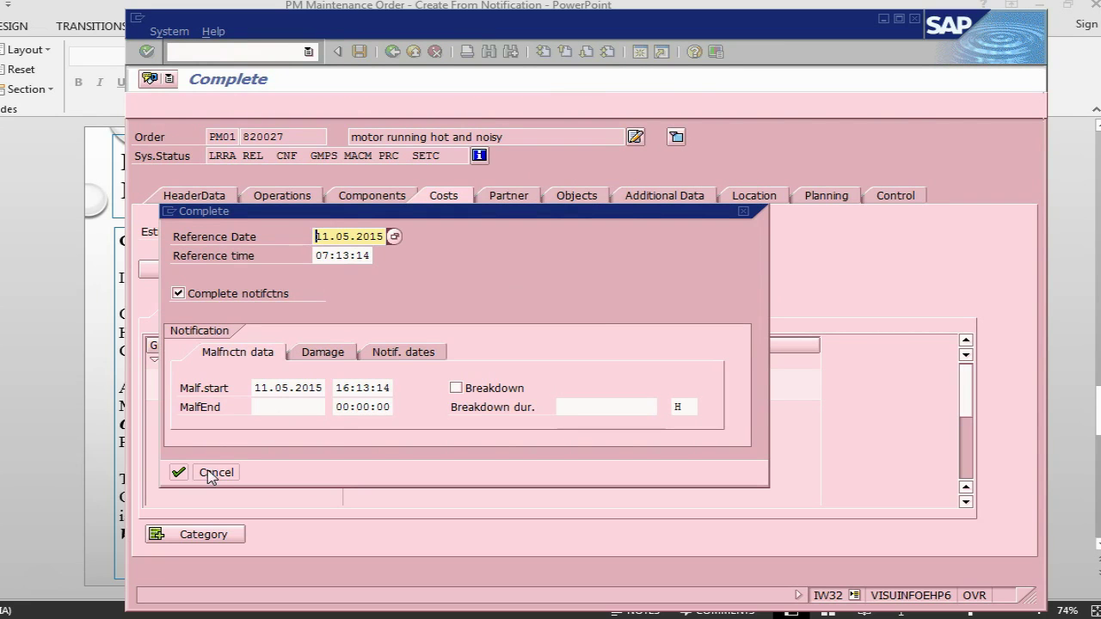
click(179, 473)
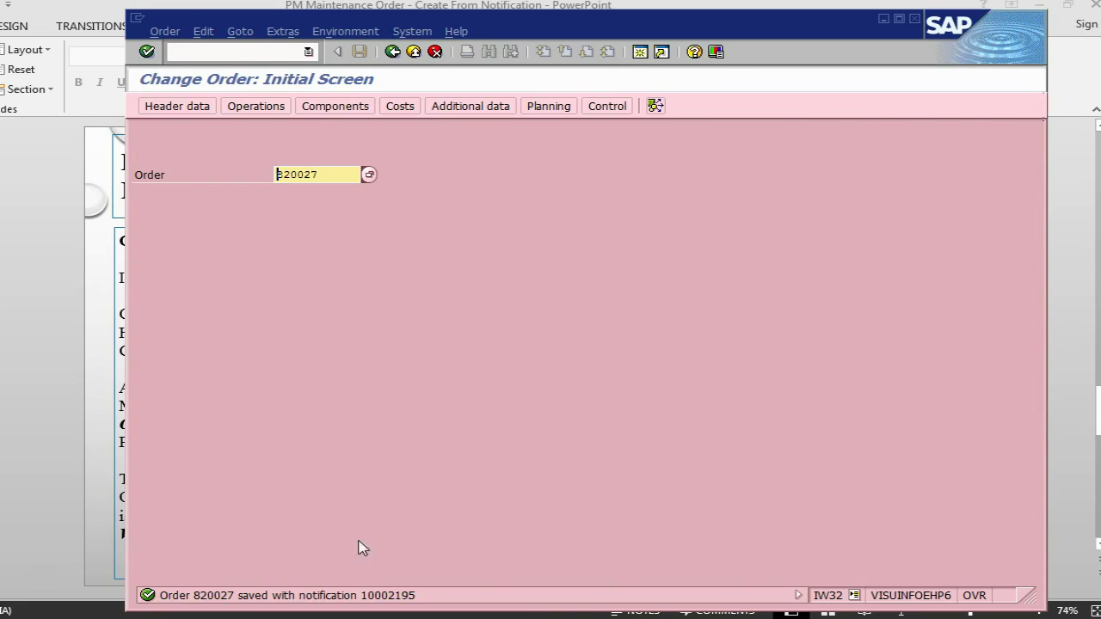
- Reopen order 820027 to confirm its system status changed from REL to TECO
key(Return)
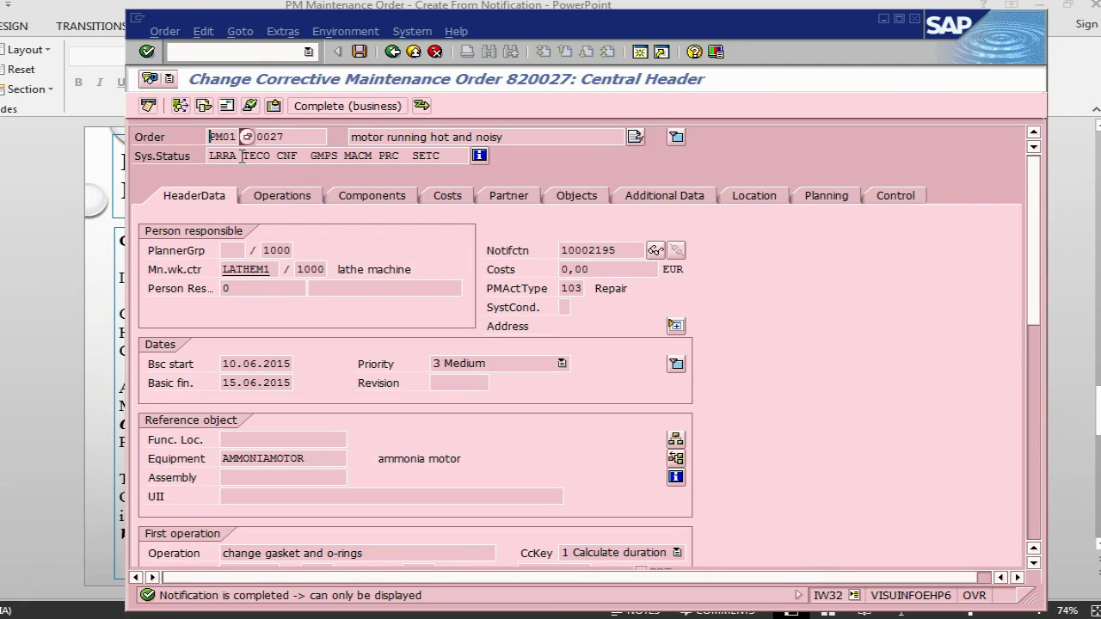
click(269, 155)
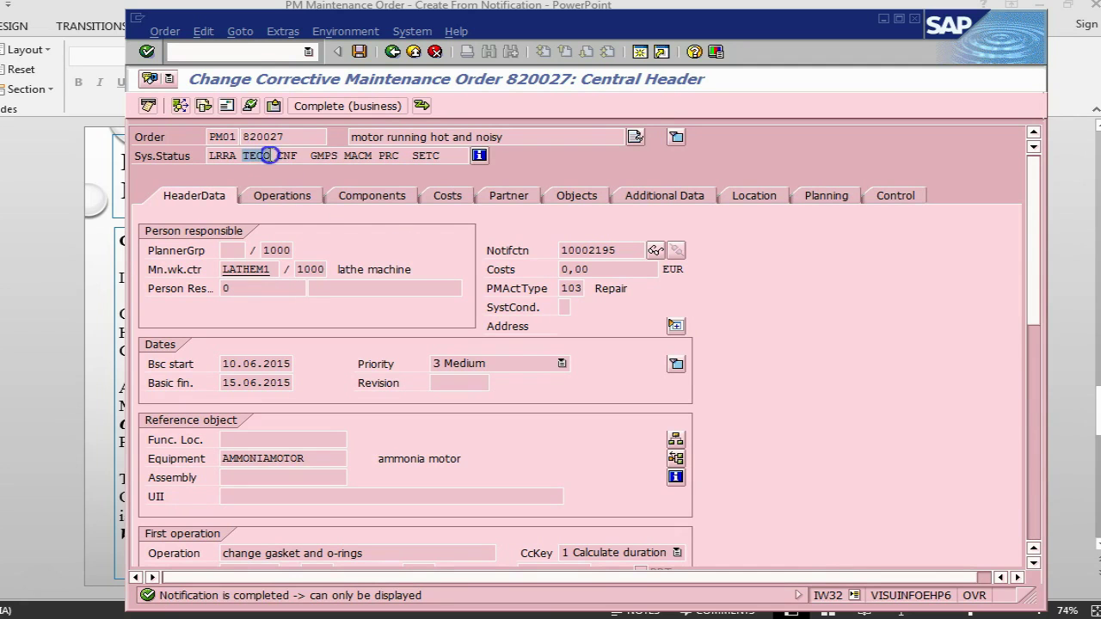
key(alt+Tab)
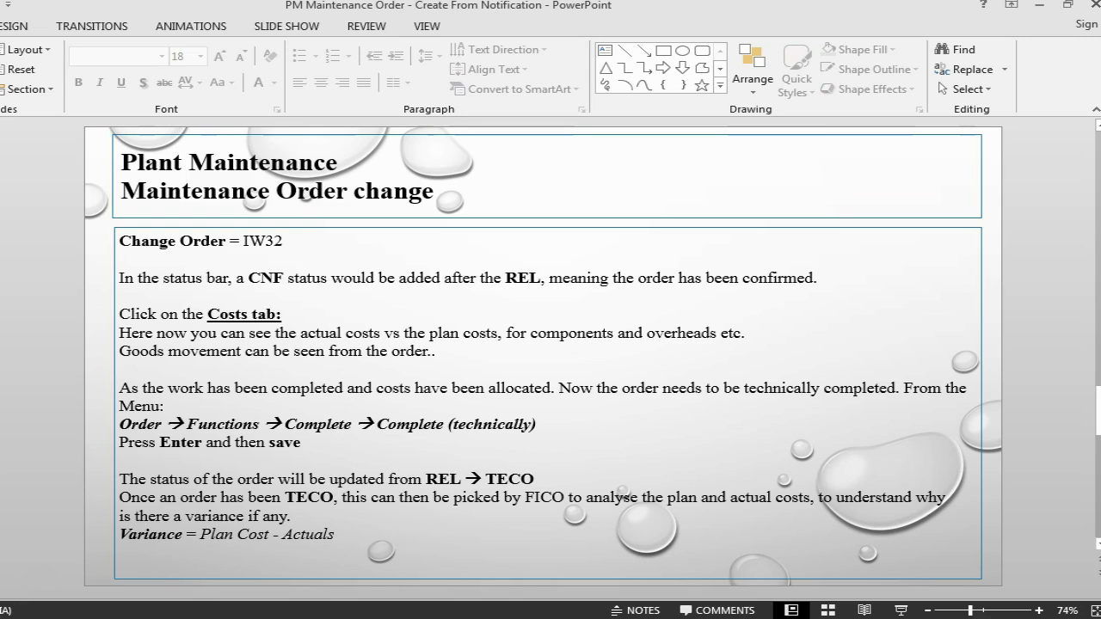
- Advance to the Cost Variance Calculation slide and bring the SAP order window back
key(Page_Down)
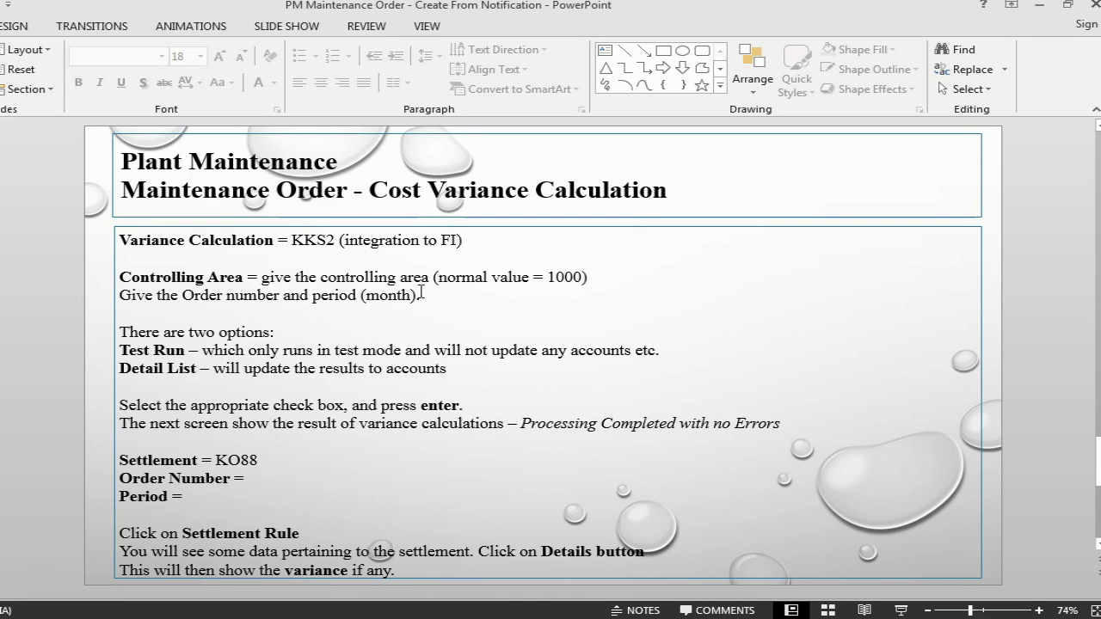
key(alt+Tab)
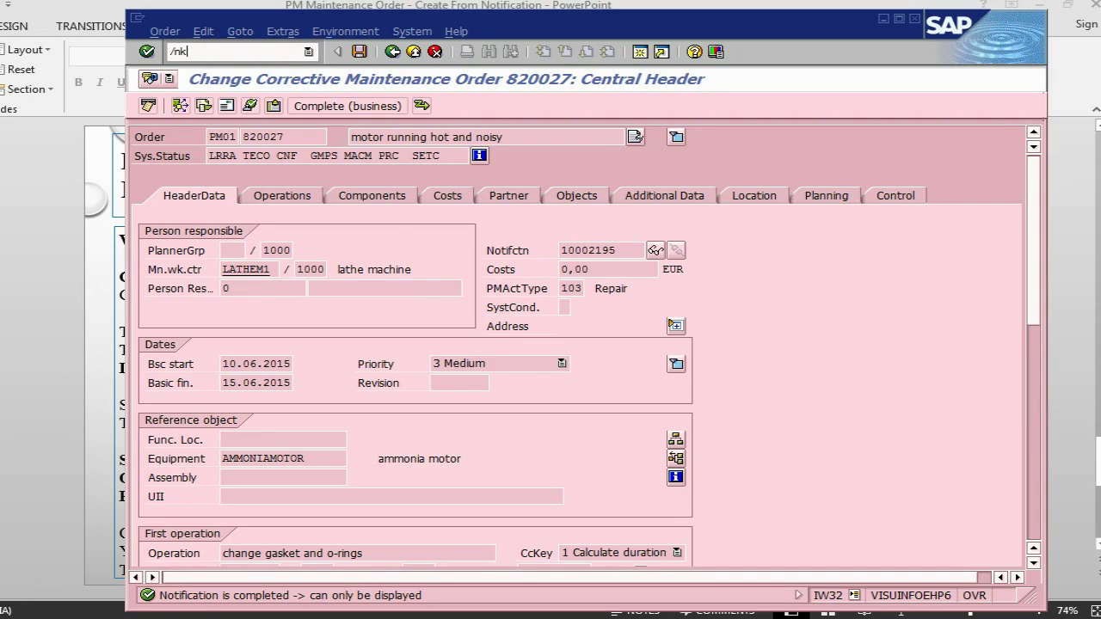
- Test-run KKS2 variance calculation for order 820027, period 5/2015, without detail list, and go back
text(/nkks2)
key(Return)
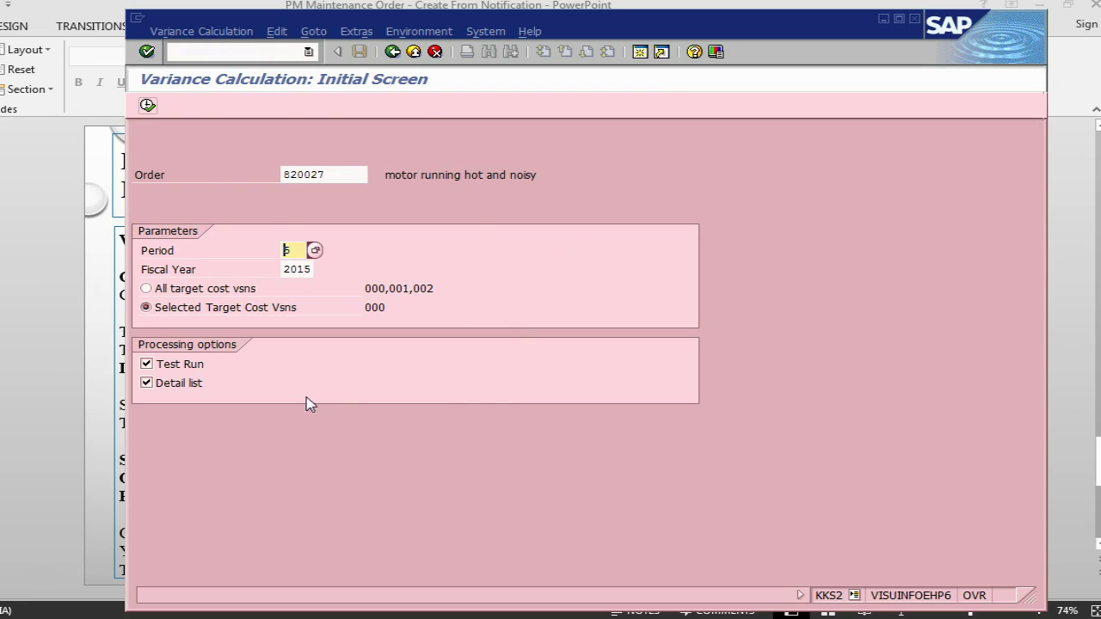
click(196, 384)
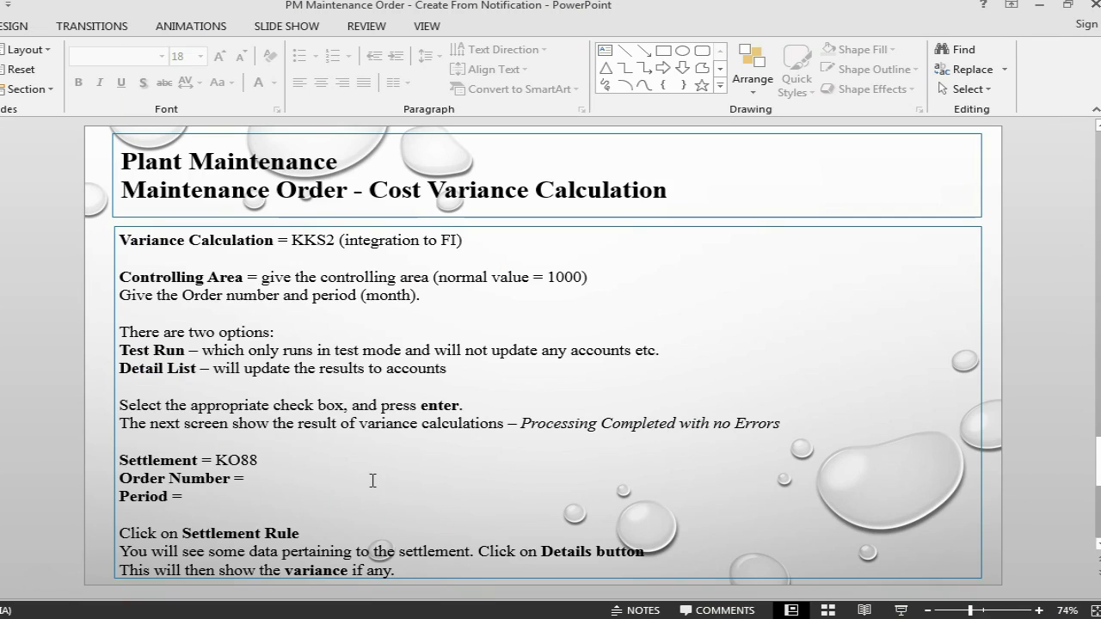
key(alt+Tab)
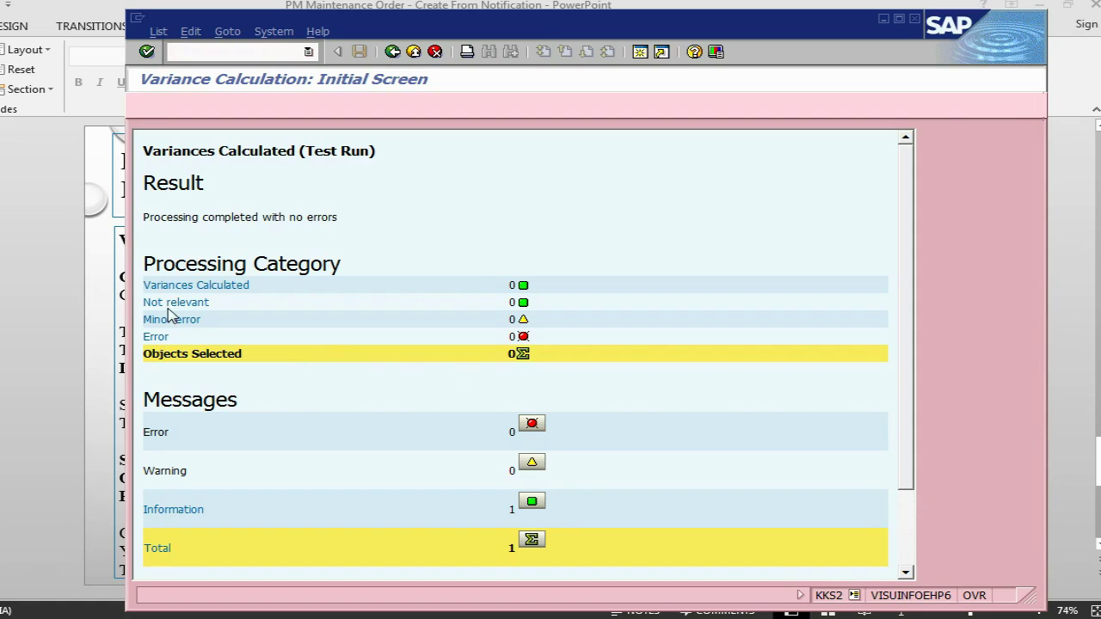
drag(143, 217, 337, 217)
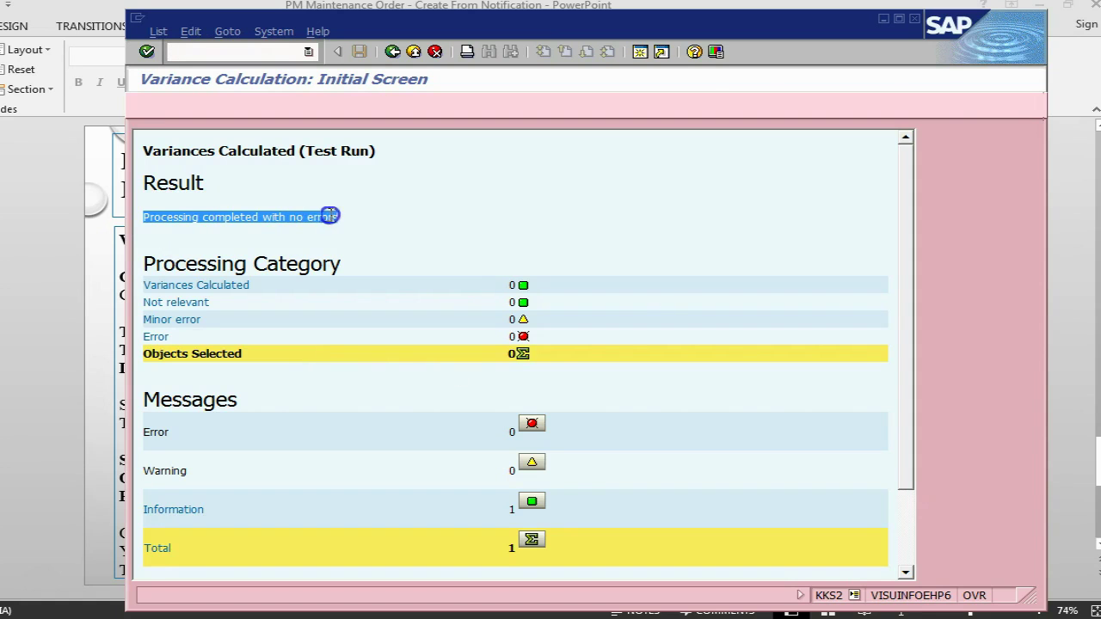
click(905, 555)
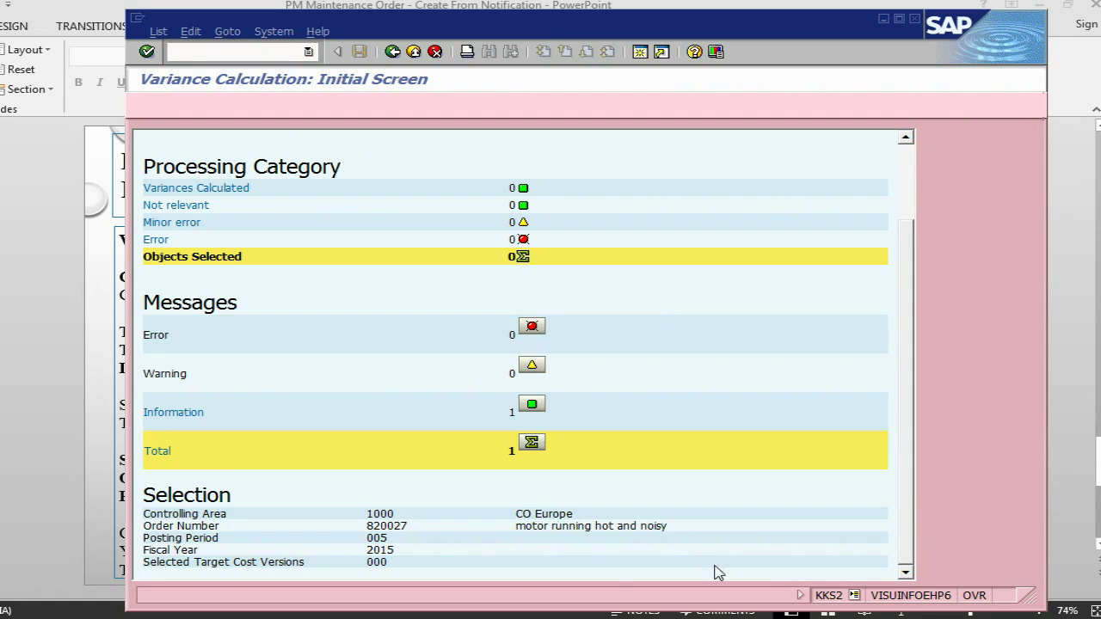
click(392, 51)
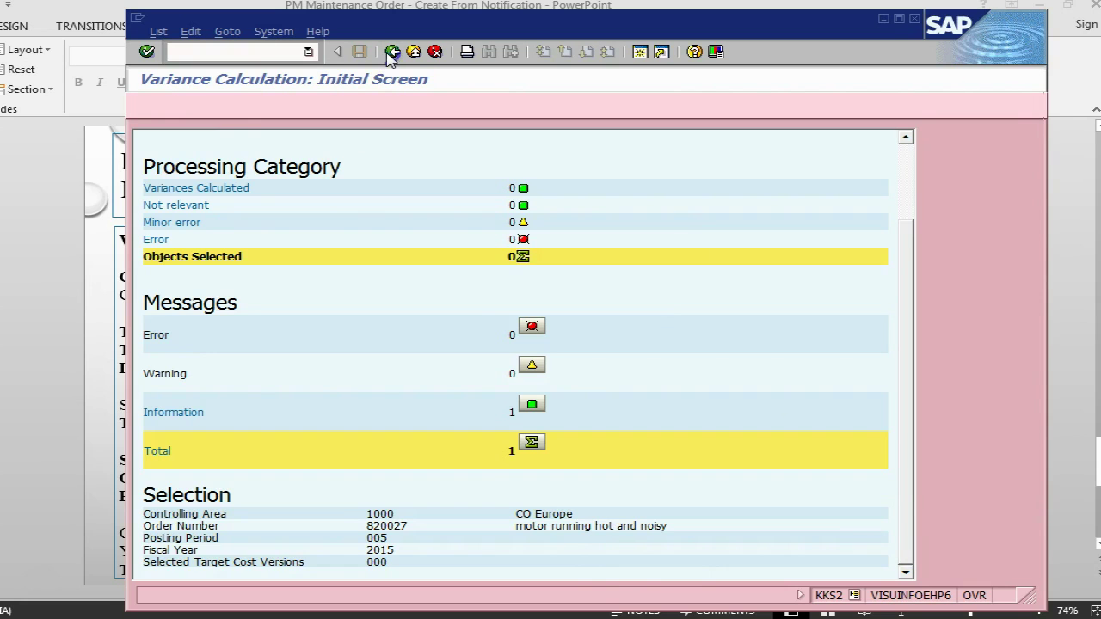
- Rerun KKS2 for order 820027 as a live run with detail list, then return to the entry screen
click(146, 364)
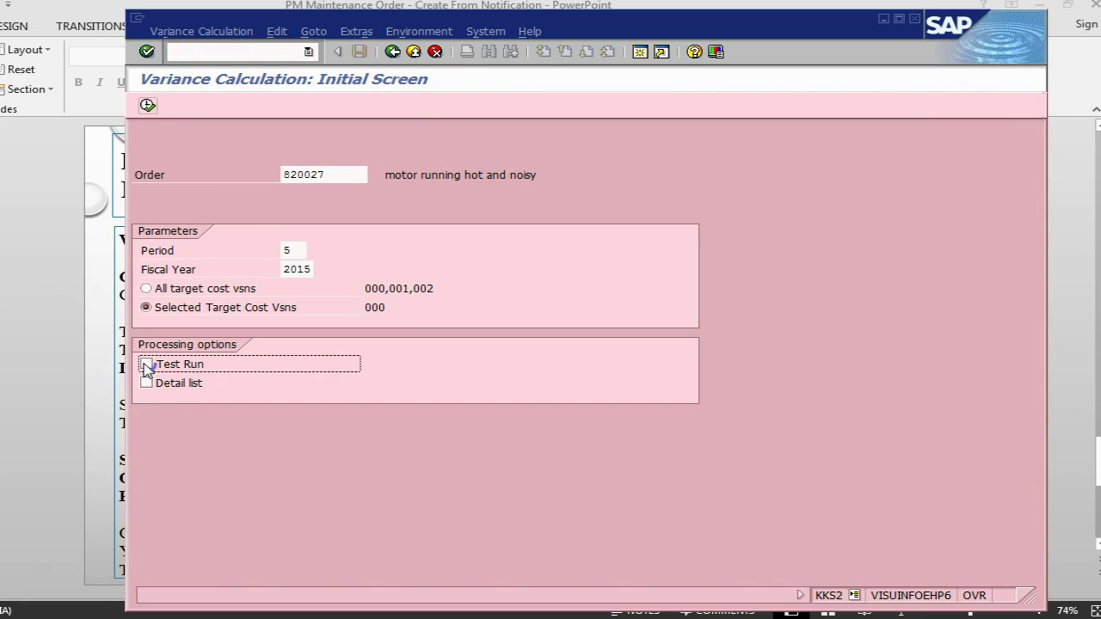
click(148, 385)
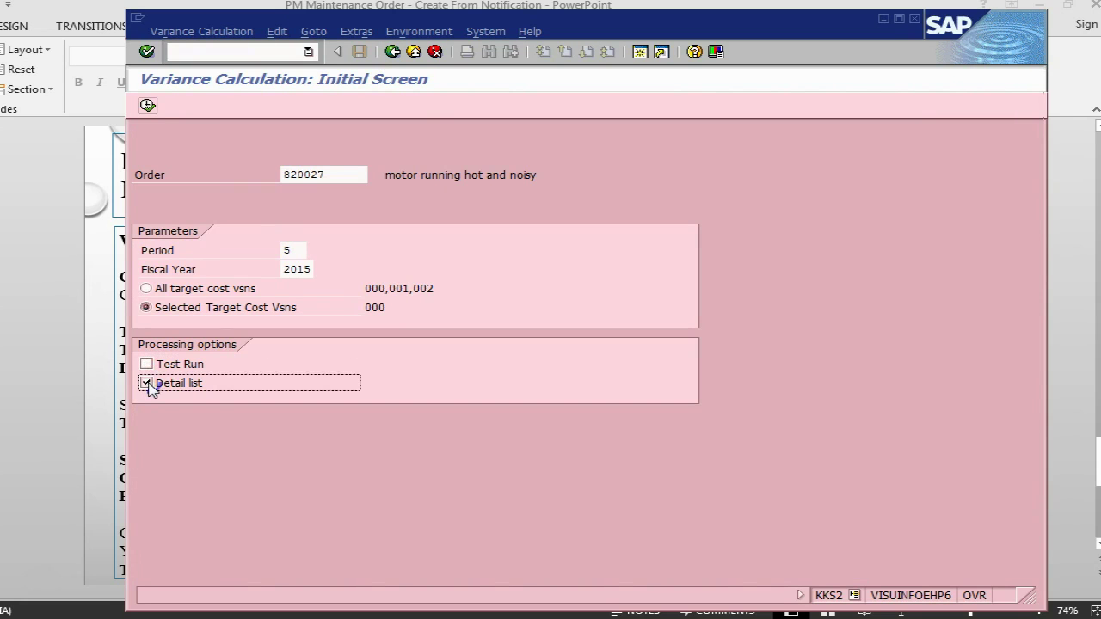
click(148, 107)
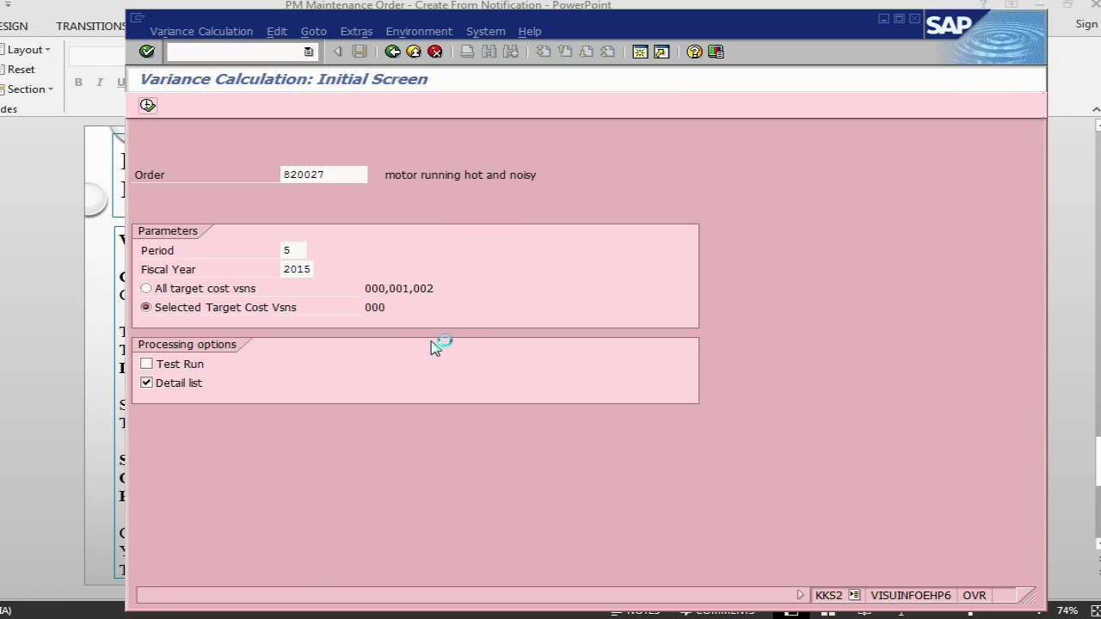
key(alt+Tab)
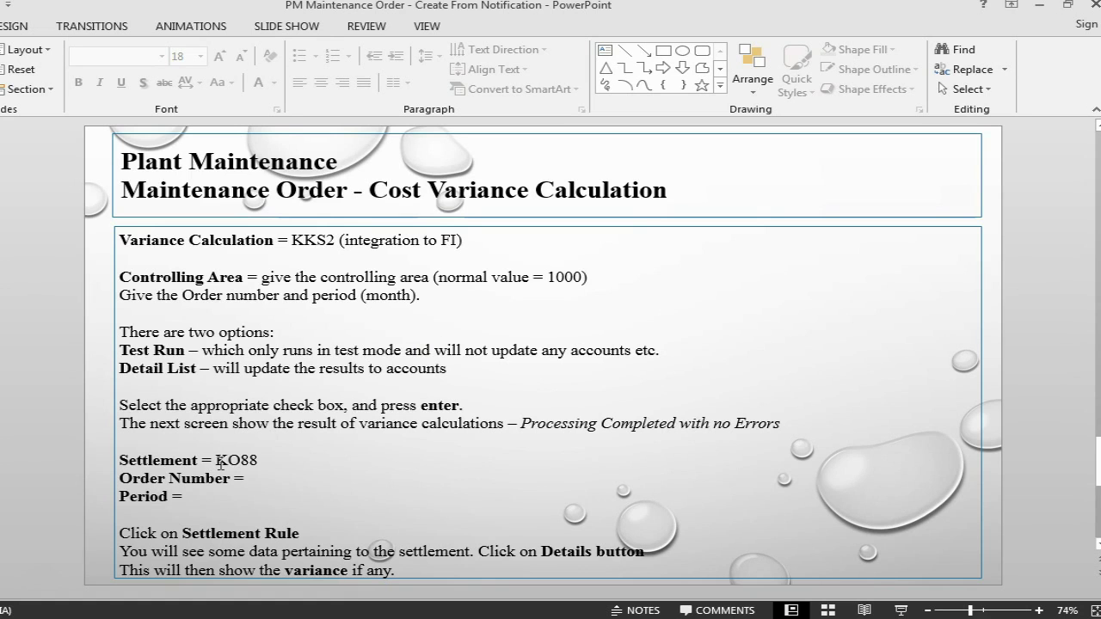
key(alt+Tab)
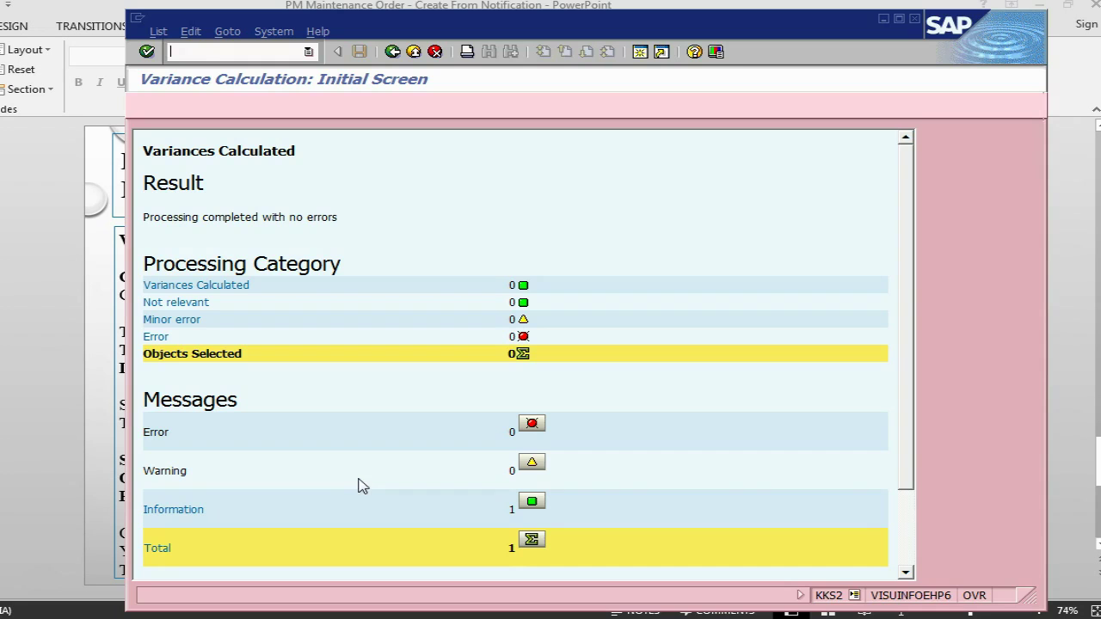
click(392, 52)
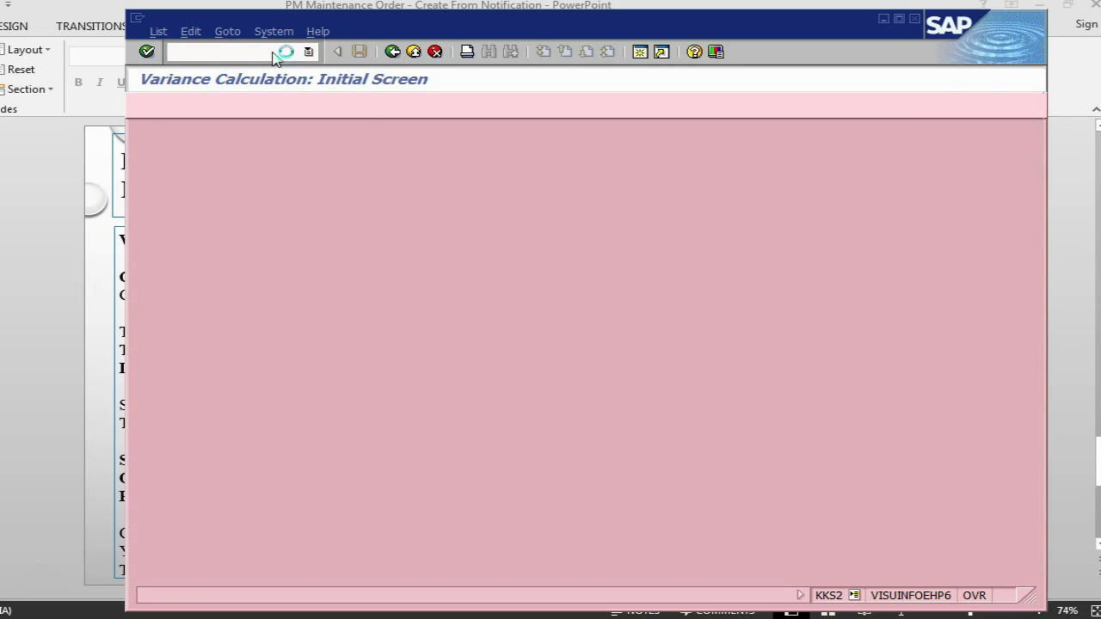
click(273, 52)
- Settle order 820027 in KO88 as a real run with transaction data checking kept on
text(/n)
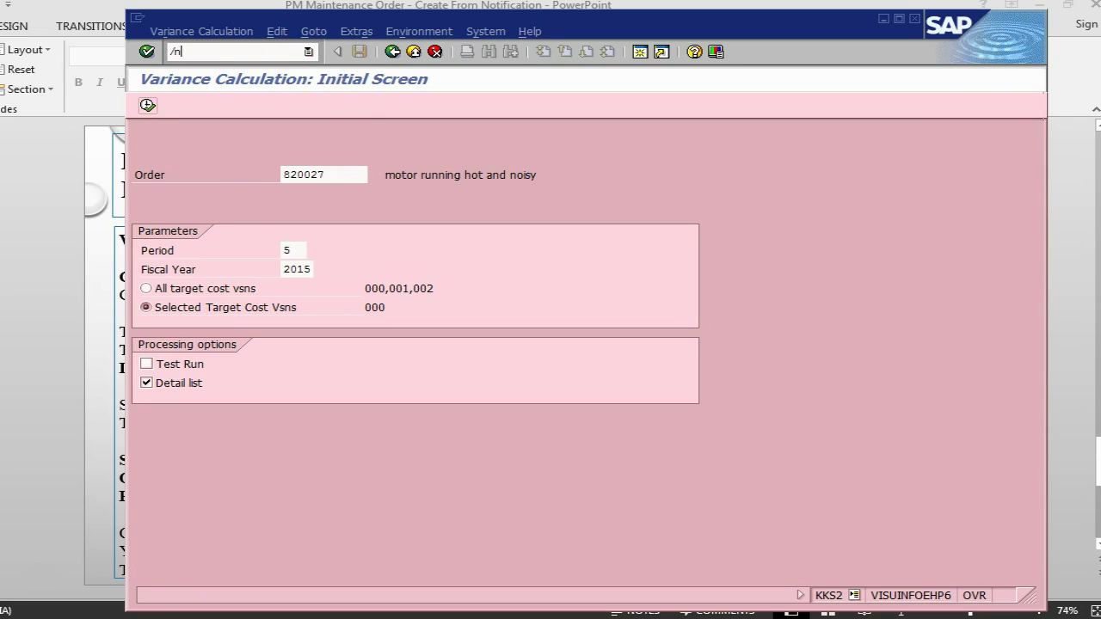
text(ko88)
key(Return)
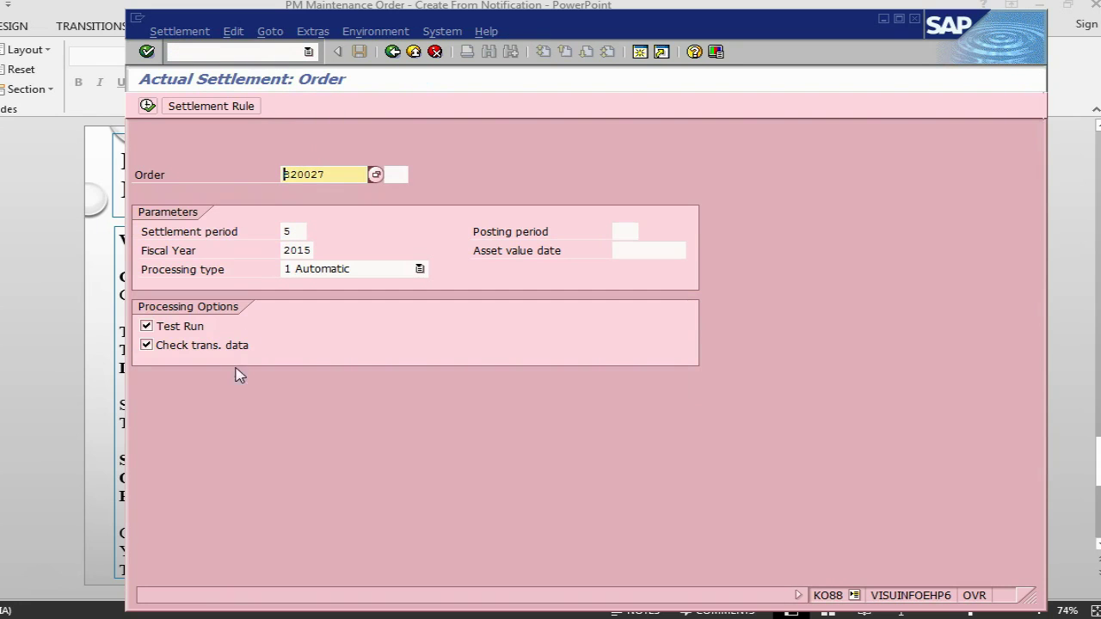
click(162, 348)
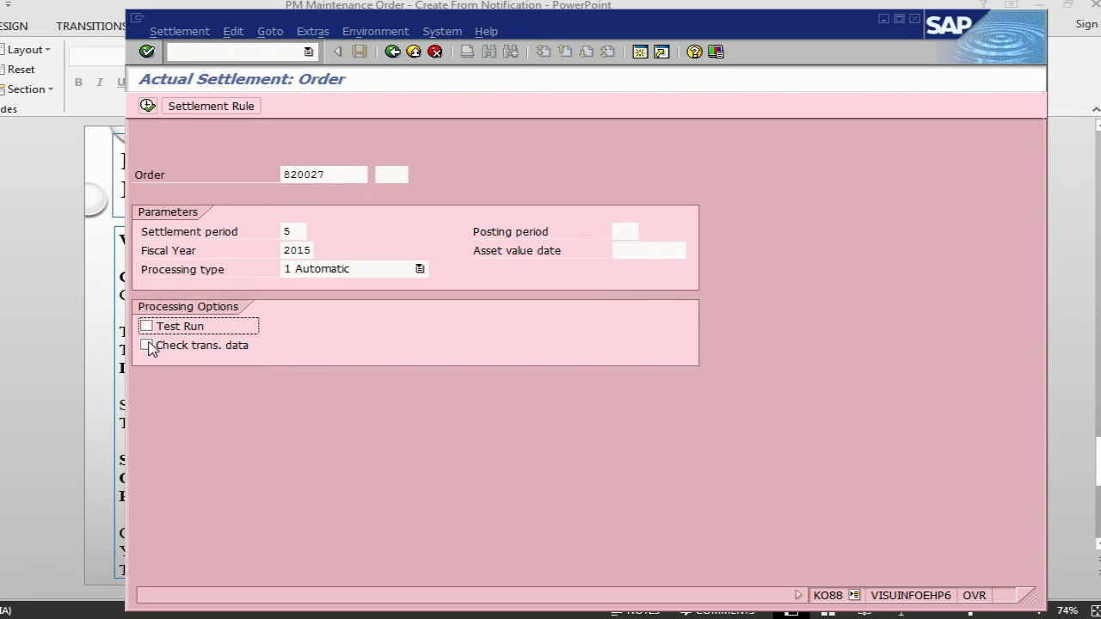
click(148, 346)
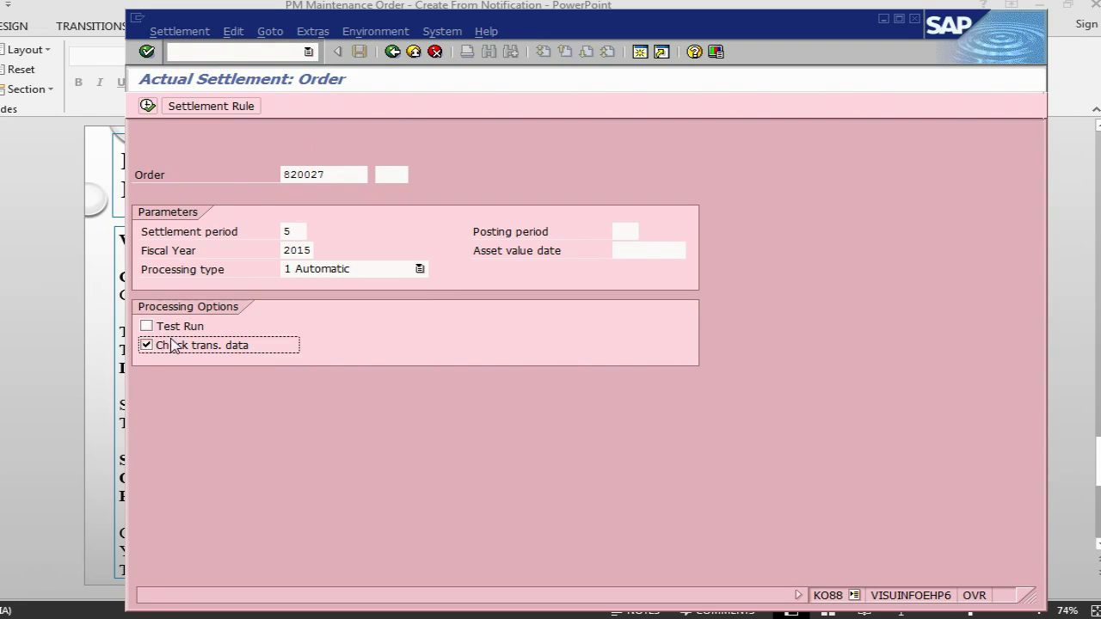
click(148, 105)
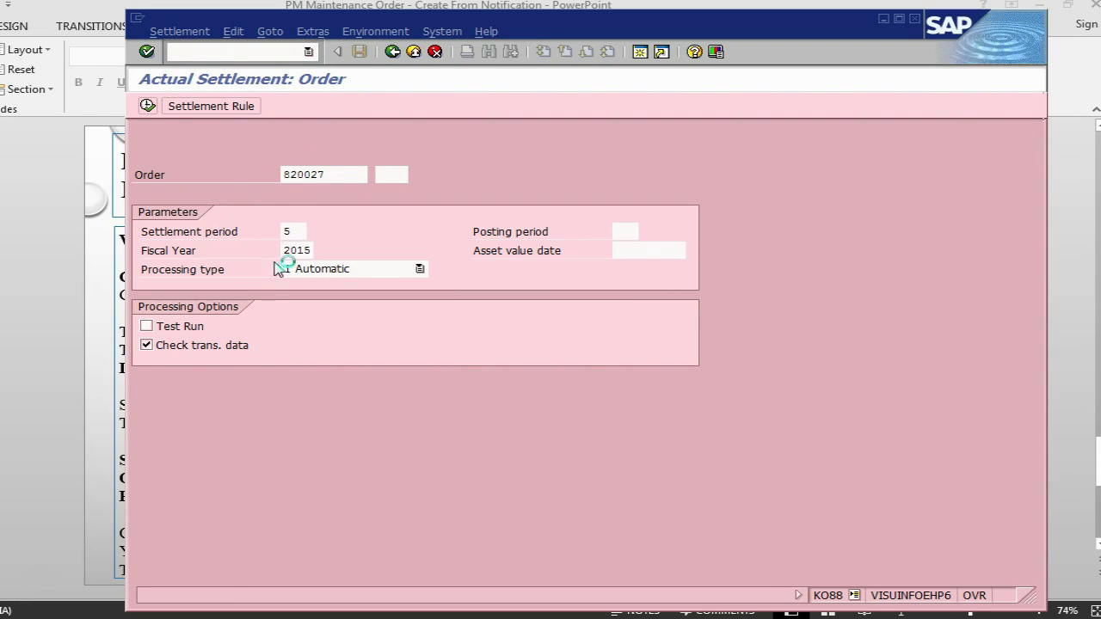
key(alt+Tab)
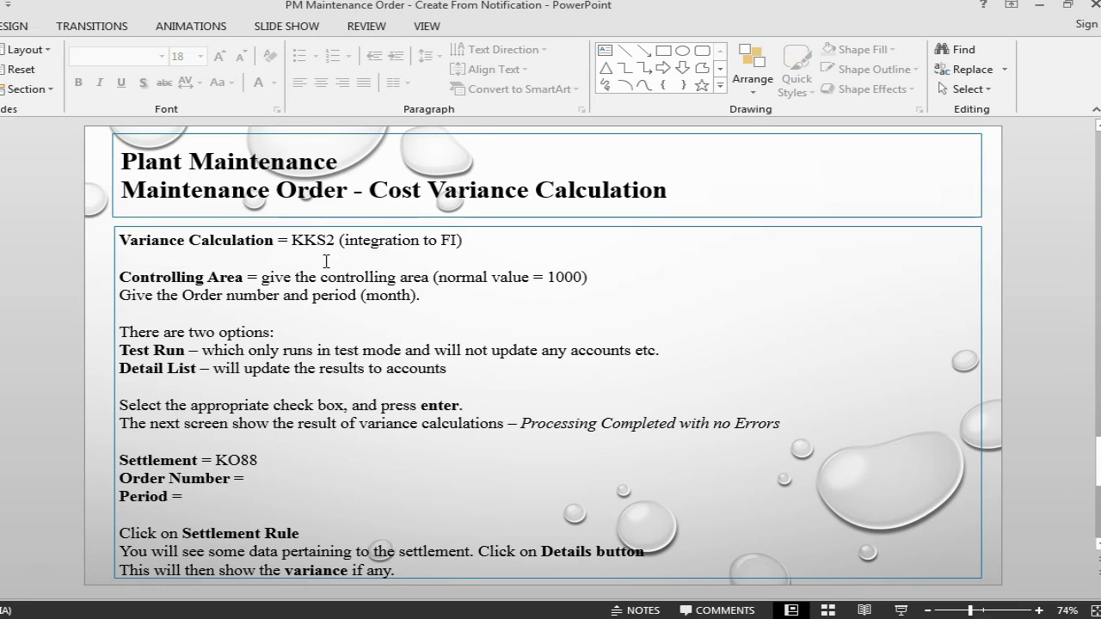
- Review the Complete Business slide, then return to the KO88 settlement basic list
scroll(326, 262, down, 2)
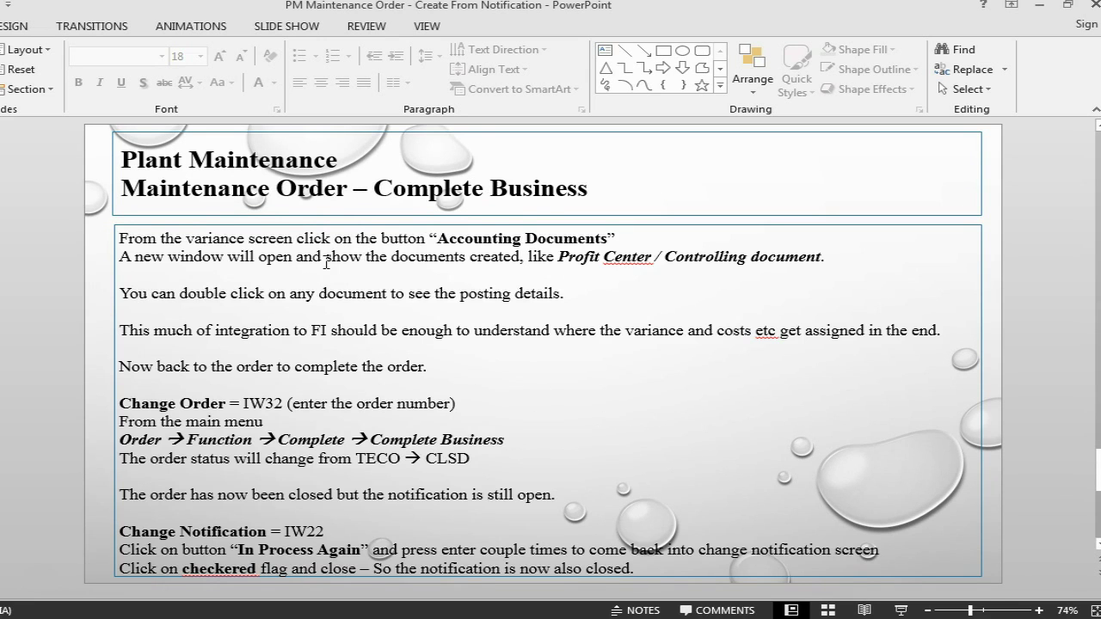
key(alt+Tab)
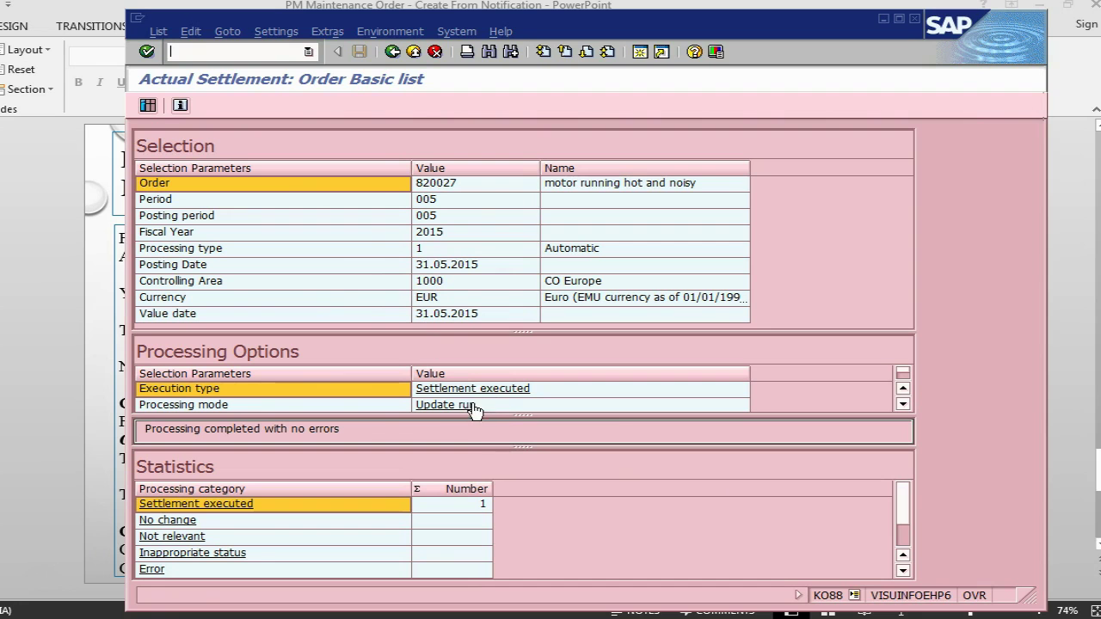
- Show the settlement detail list (15,10 to CTR 4216) and its accounting documents
click(148, 105)
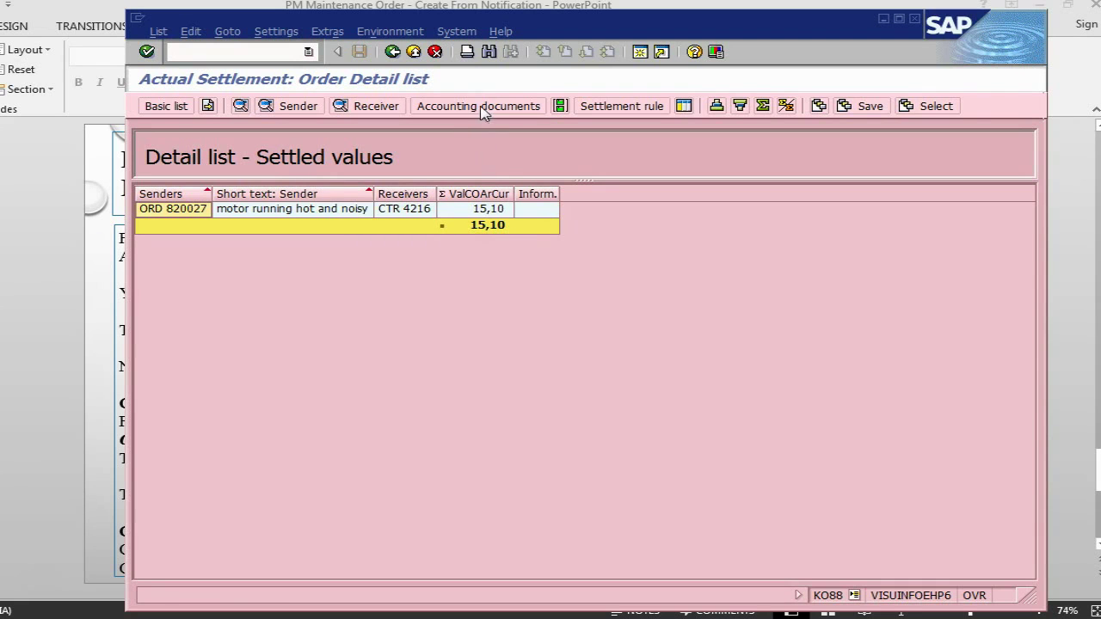
click(484, 108)
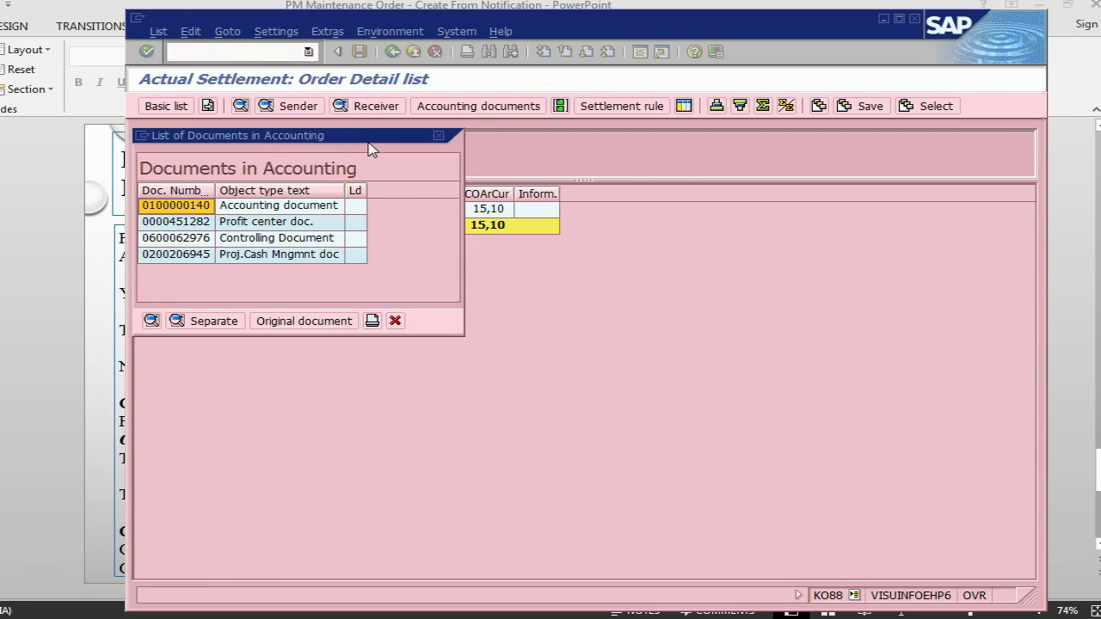
drag(373, 143, 582, 189)
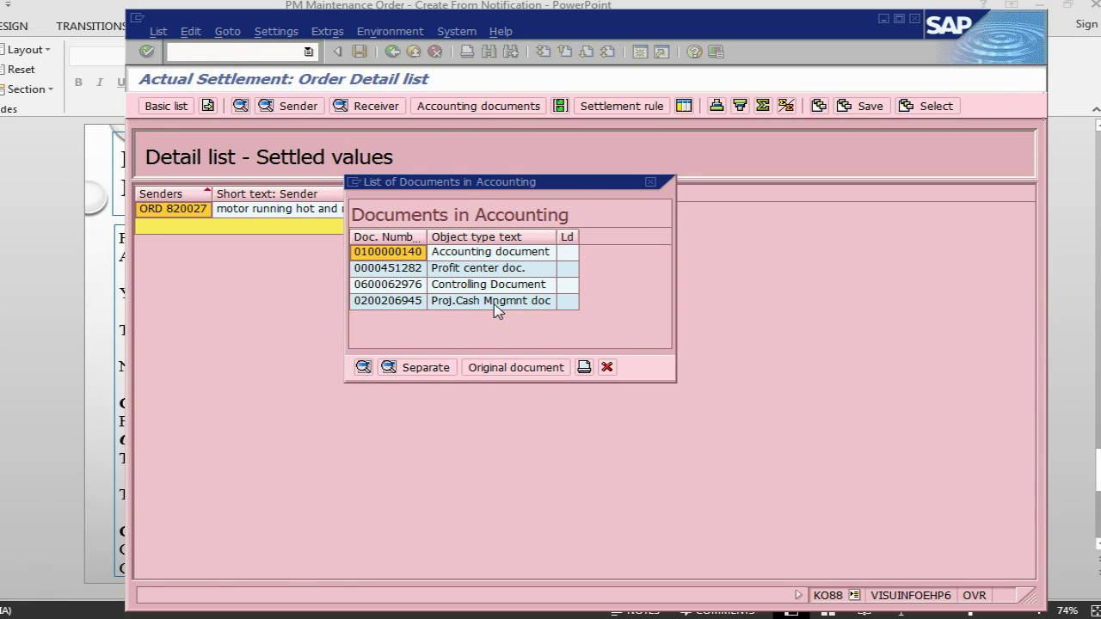
click(386, 255)
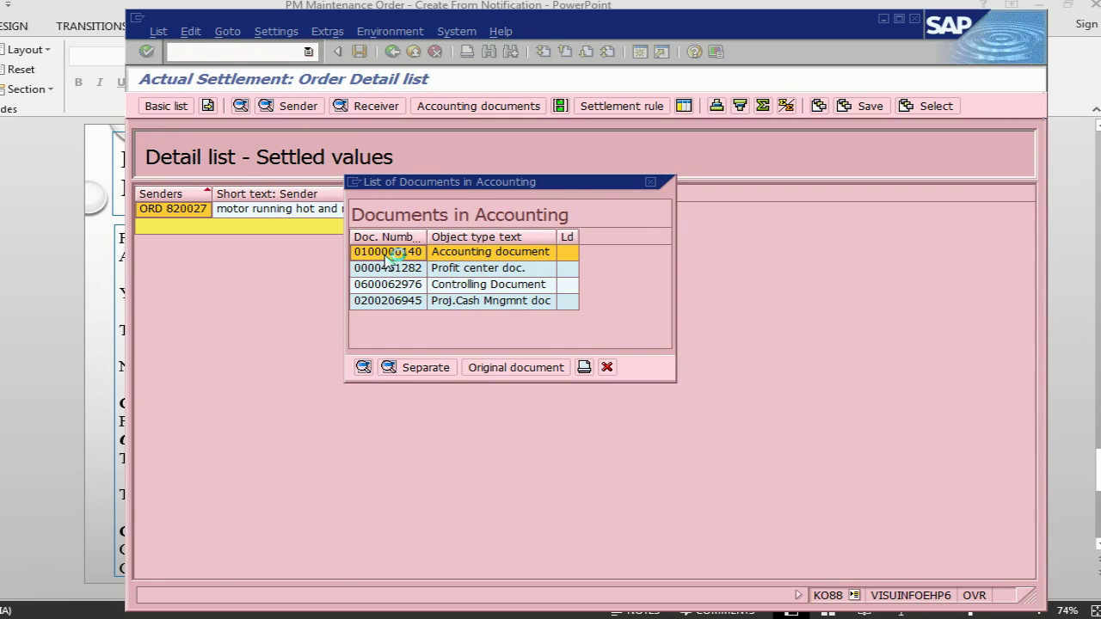
double_click(385, 255)
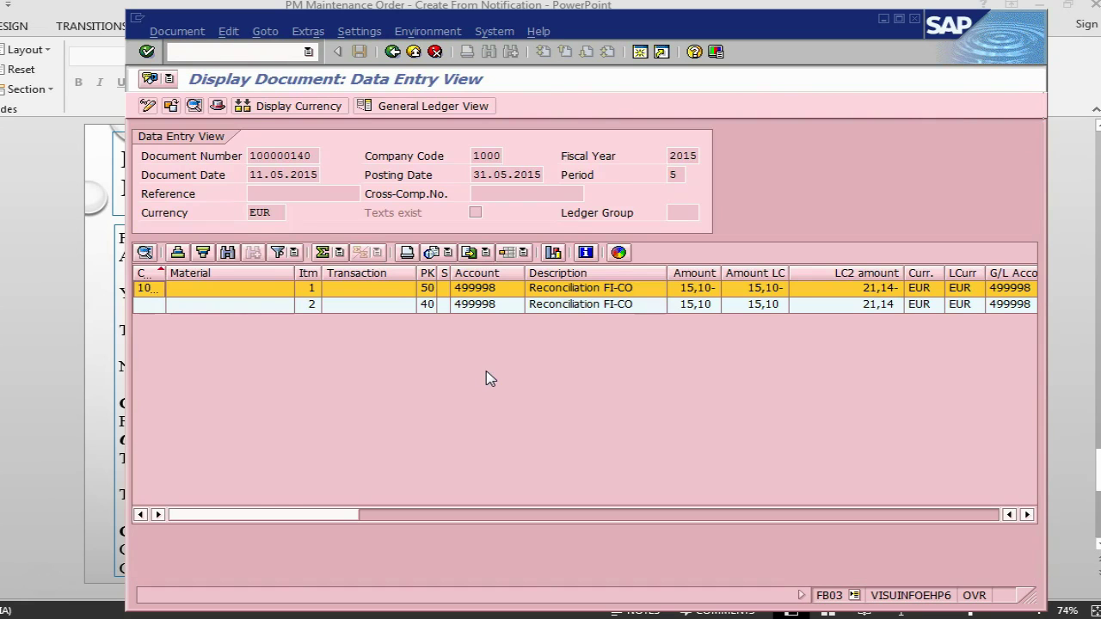
click(393, 53)
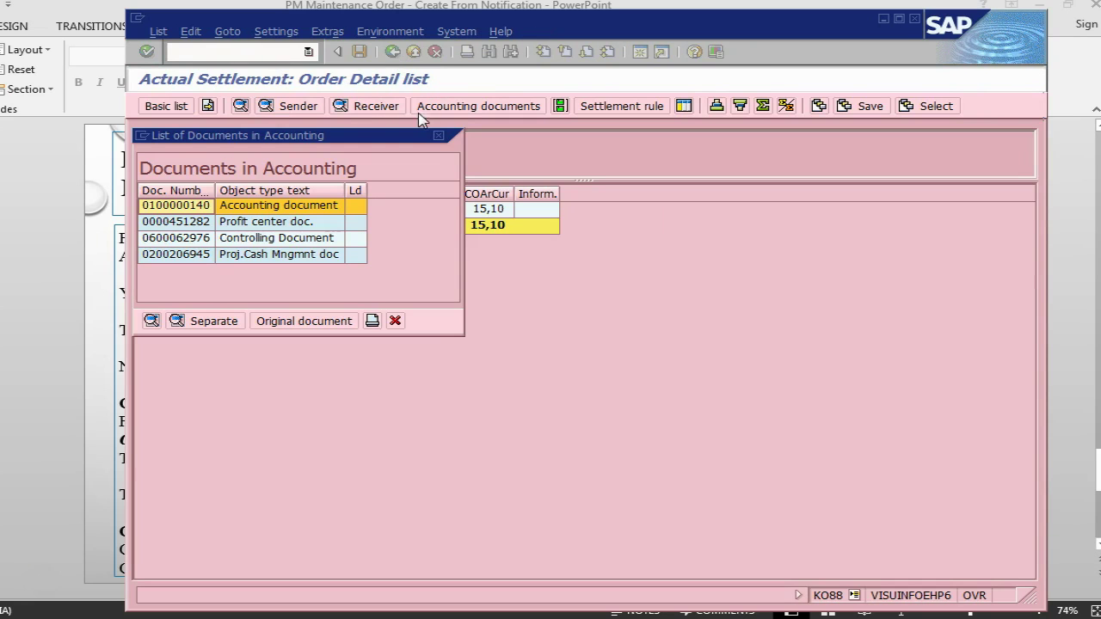
- Close the accounting documents list and return to the KO88 entry screen for order 820027, checking the tutorial slide
click(439, 137)
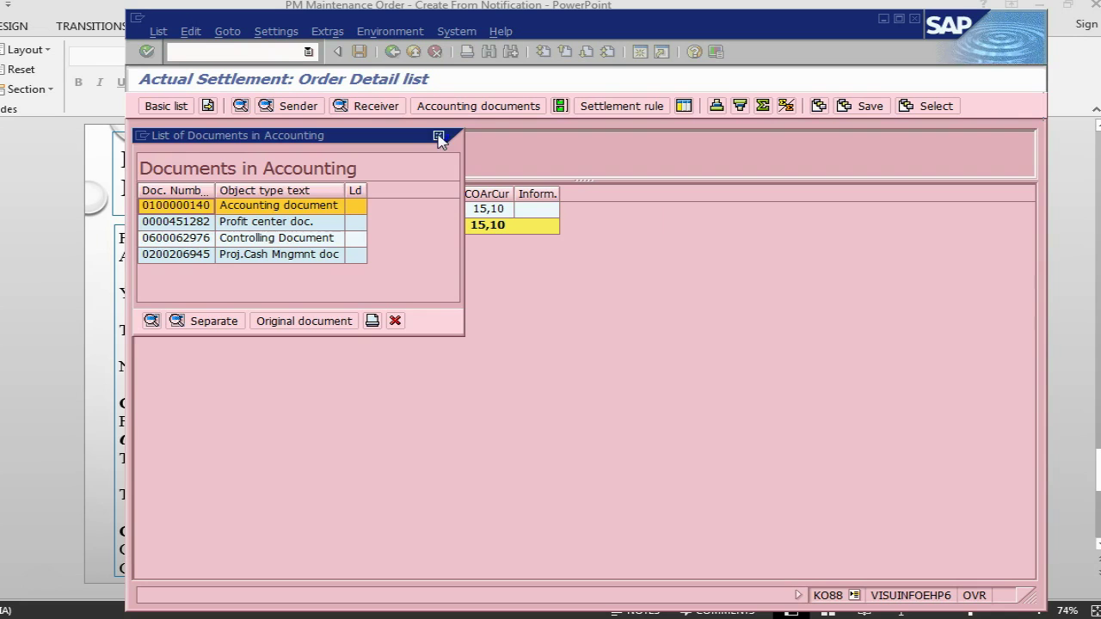
click(394, 52)
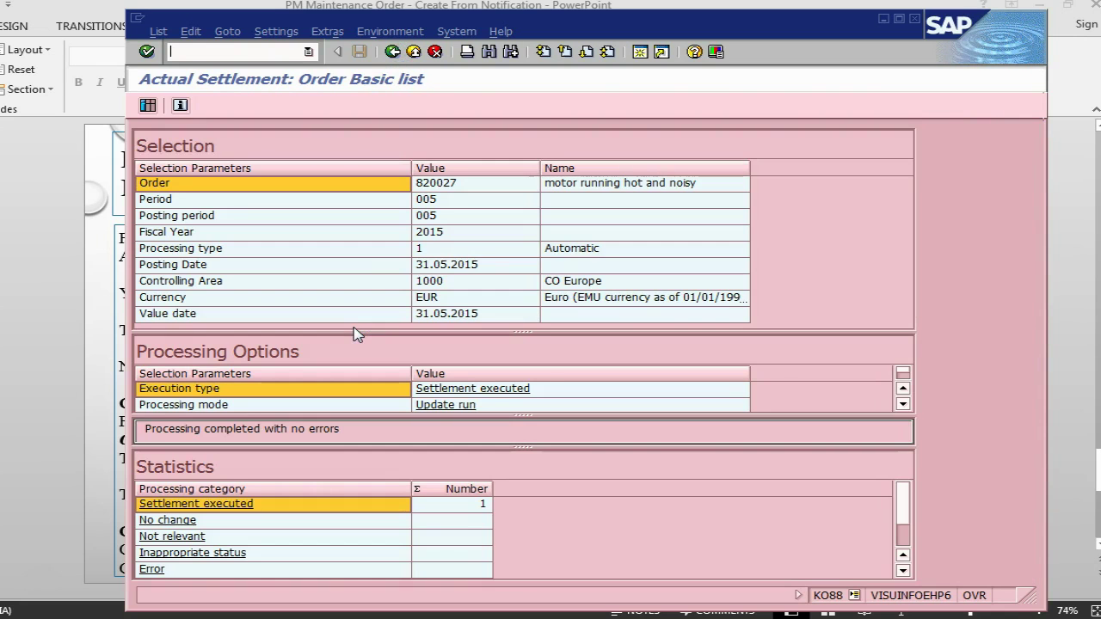
click(393, 53)
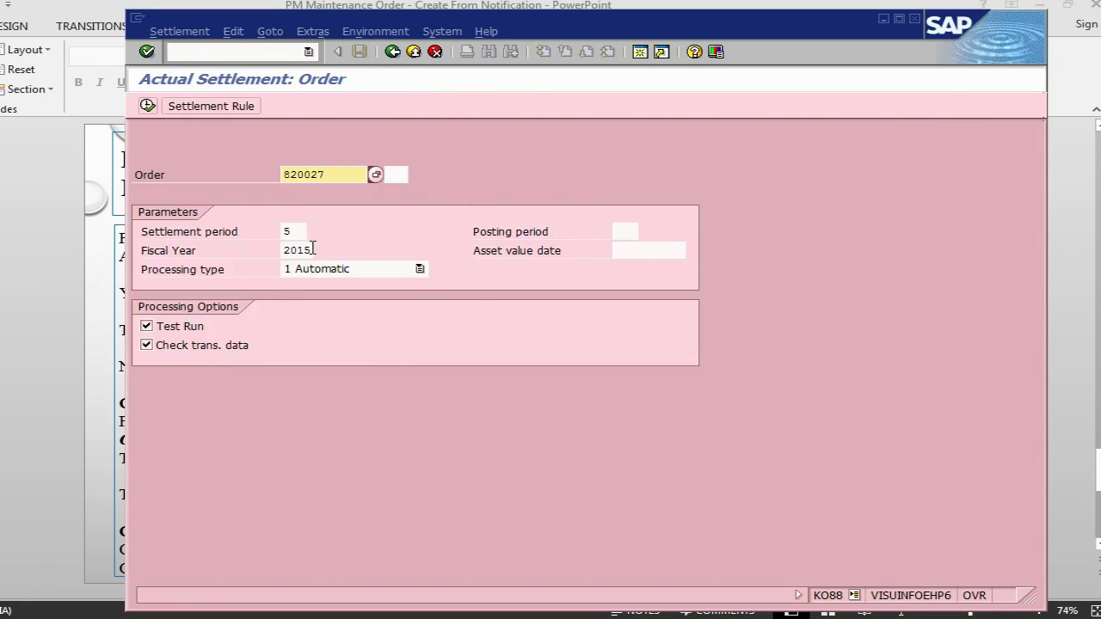
key(alt+Tab)
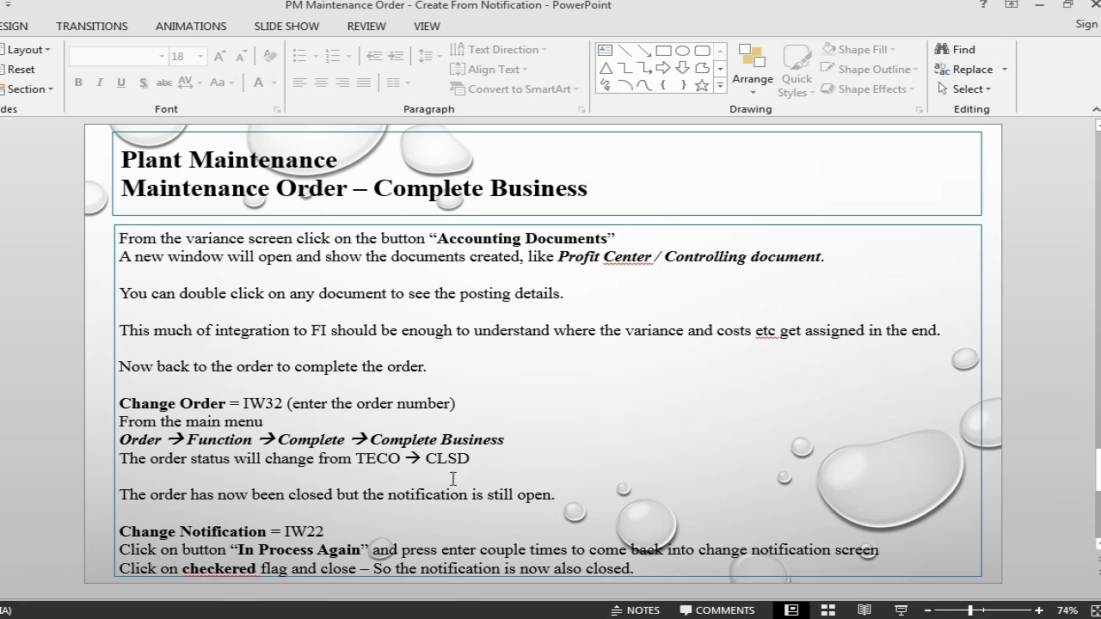
key(alt+Tab)
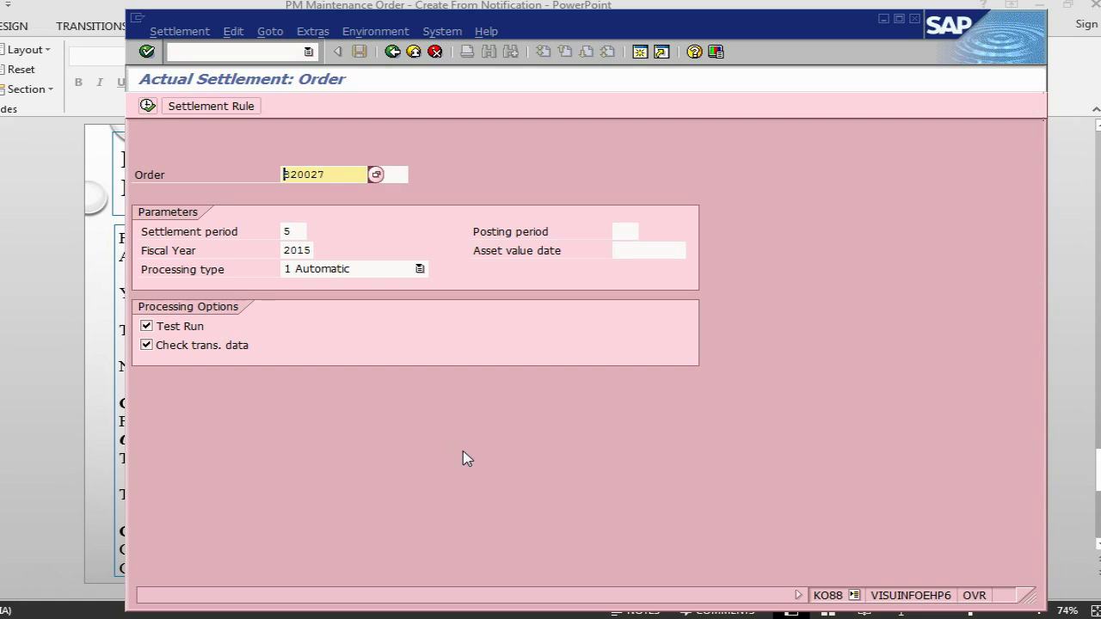
- Open order 820027 in IW32 and compare its TECO header status with the tutorial slide
click(207, 50)
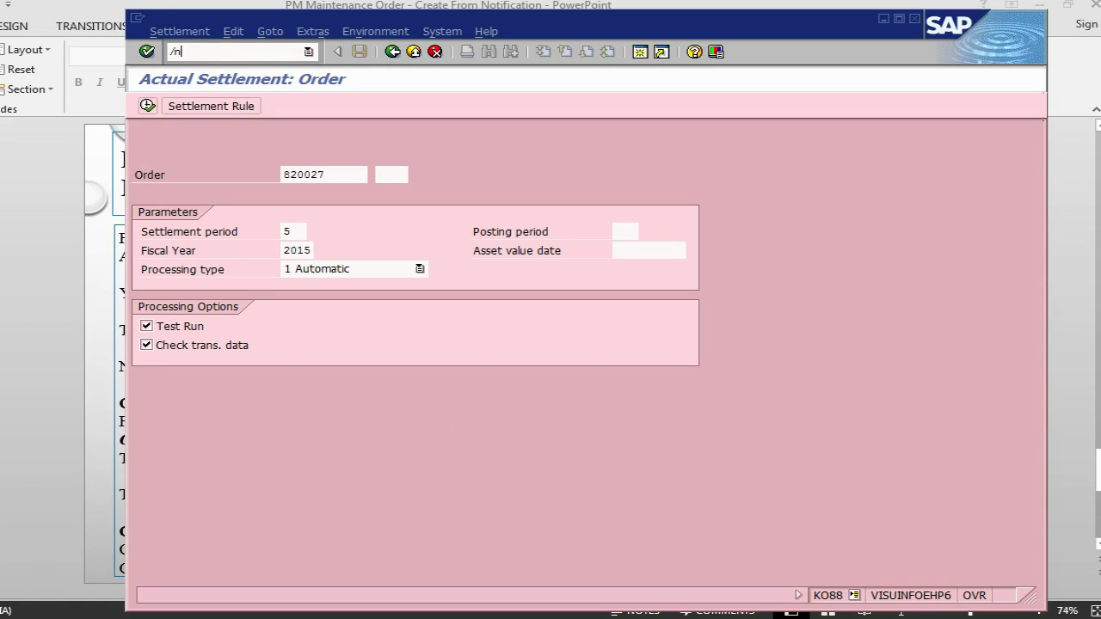
key(Return)
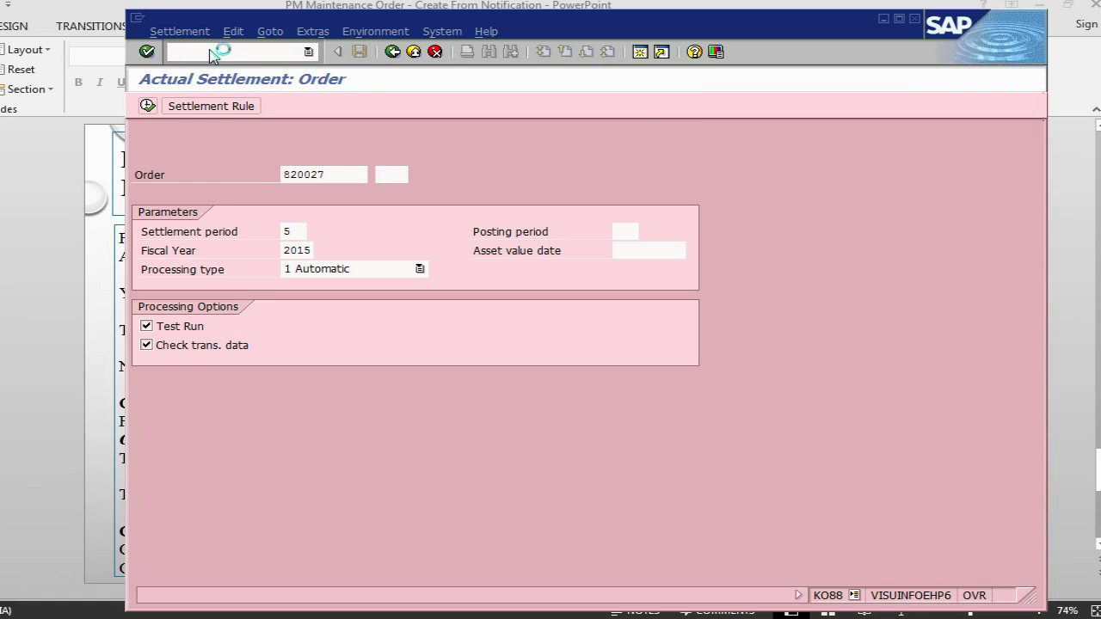
key(Return)
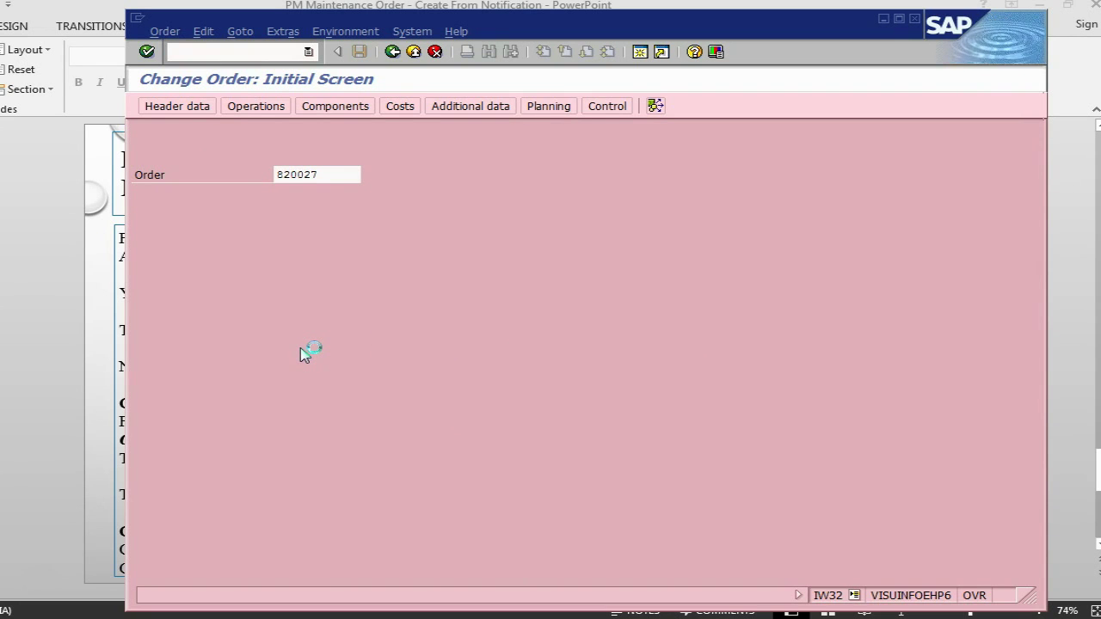
key(alt+Tab)
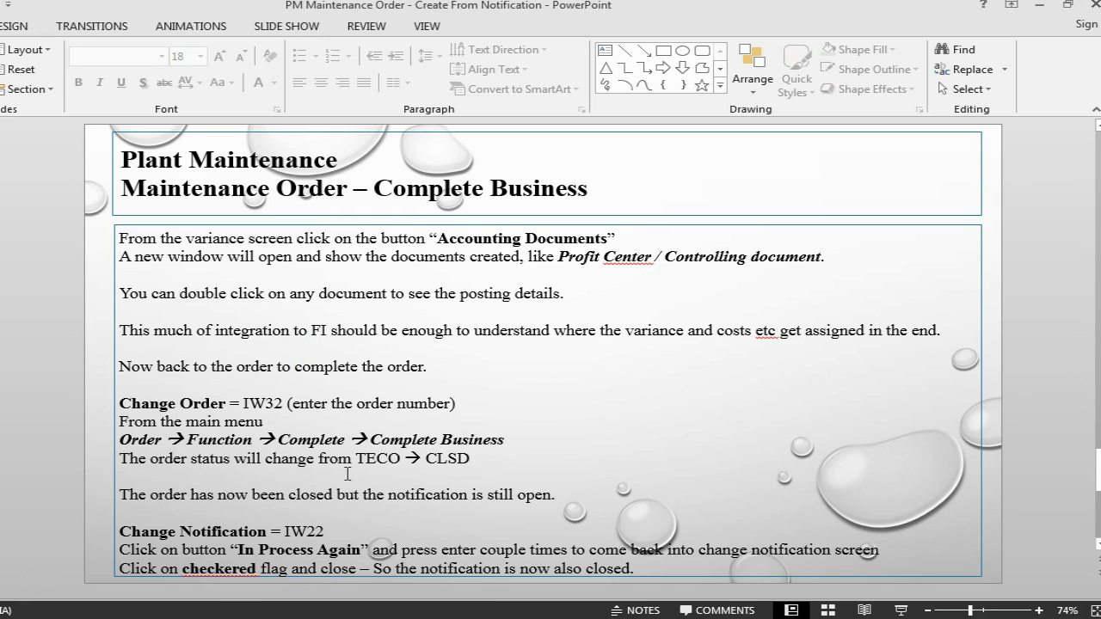
key(alt+Tab)
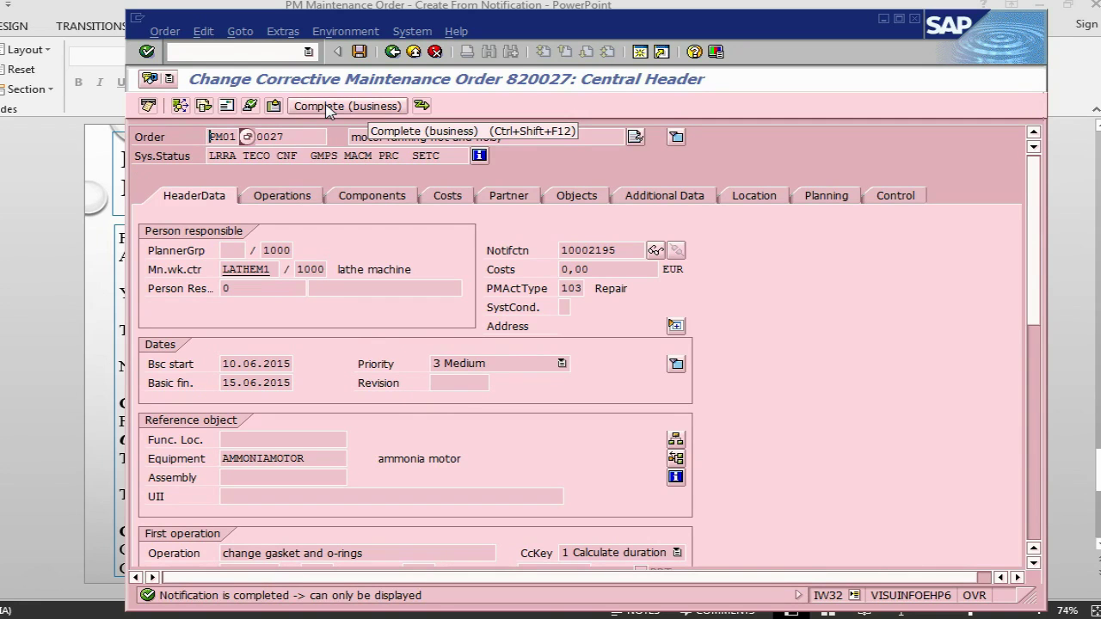
- Business-complete order 820027 via Order > Functions > Complete, then reopen it to check its status
click(164, 31)
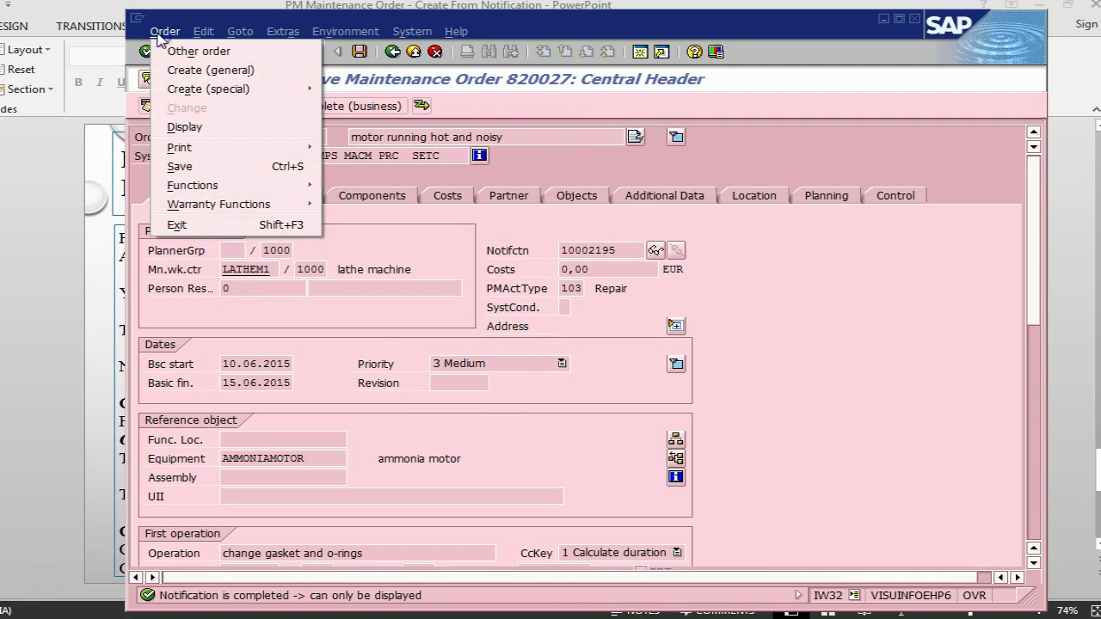
mouse_move(197, 212)
mouse_move(193, 185)
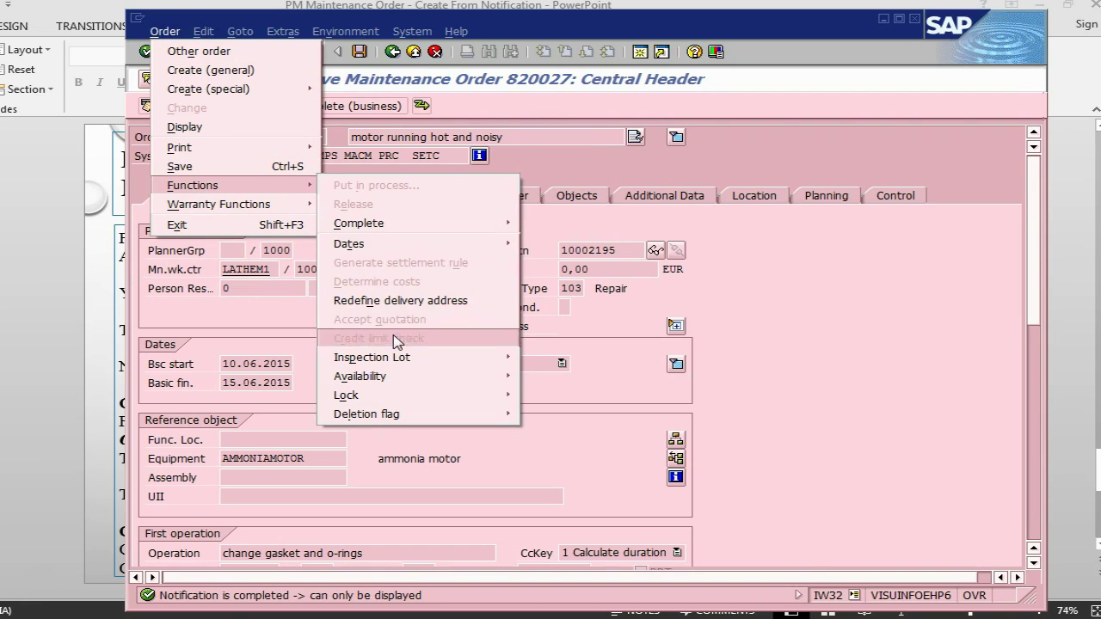
mouse_move(393, 240)
mouse_move(497, 226)
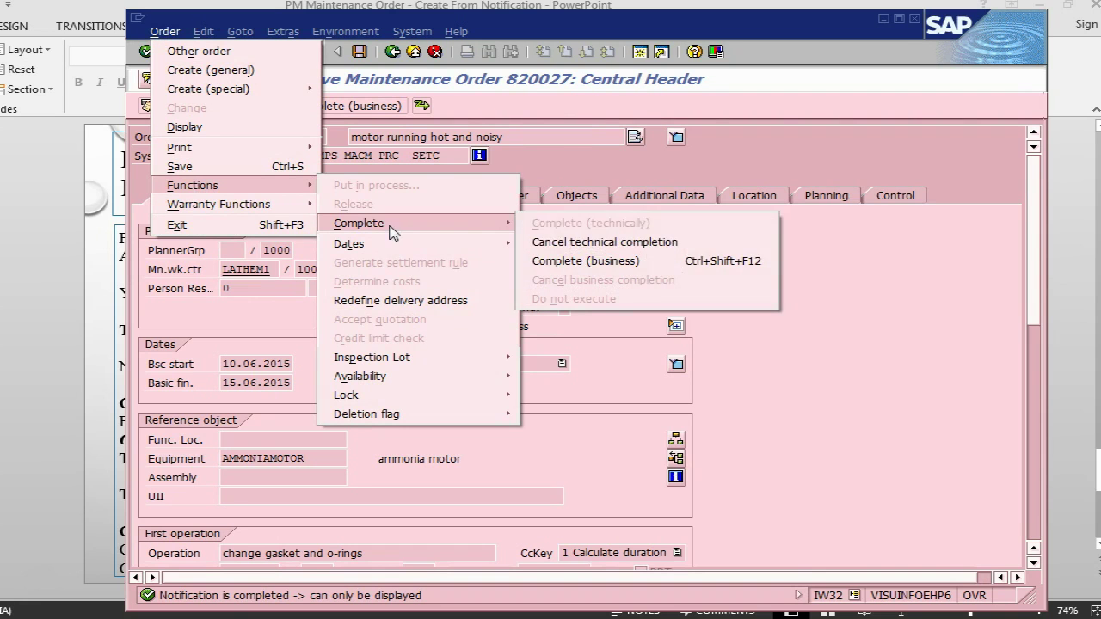
click(558, 263)
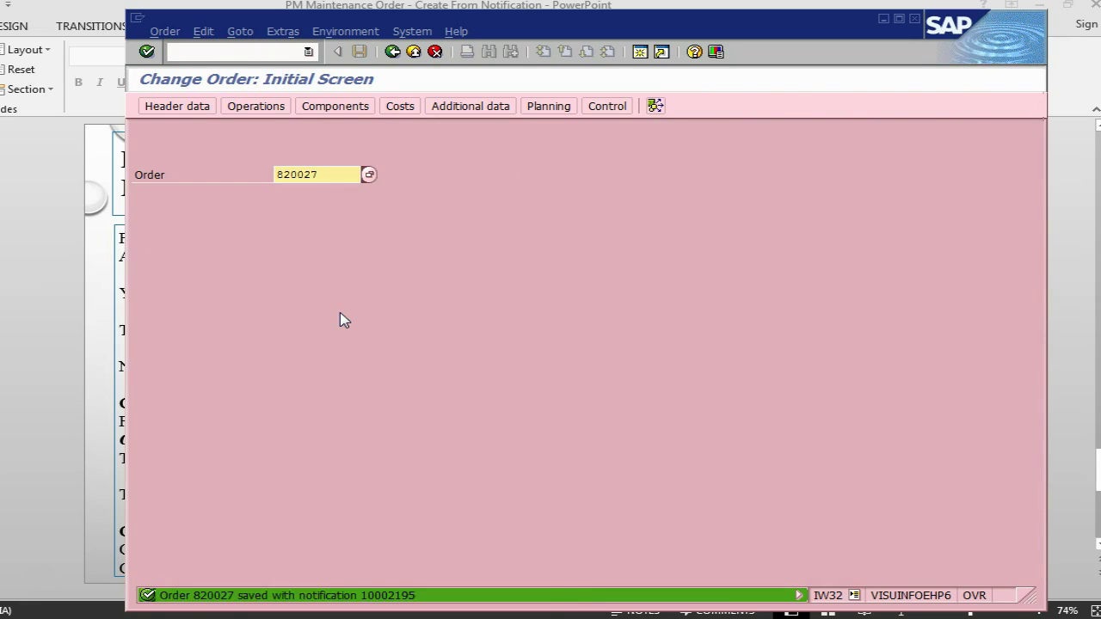
key(Return)
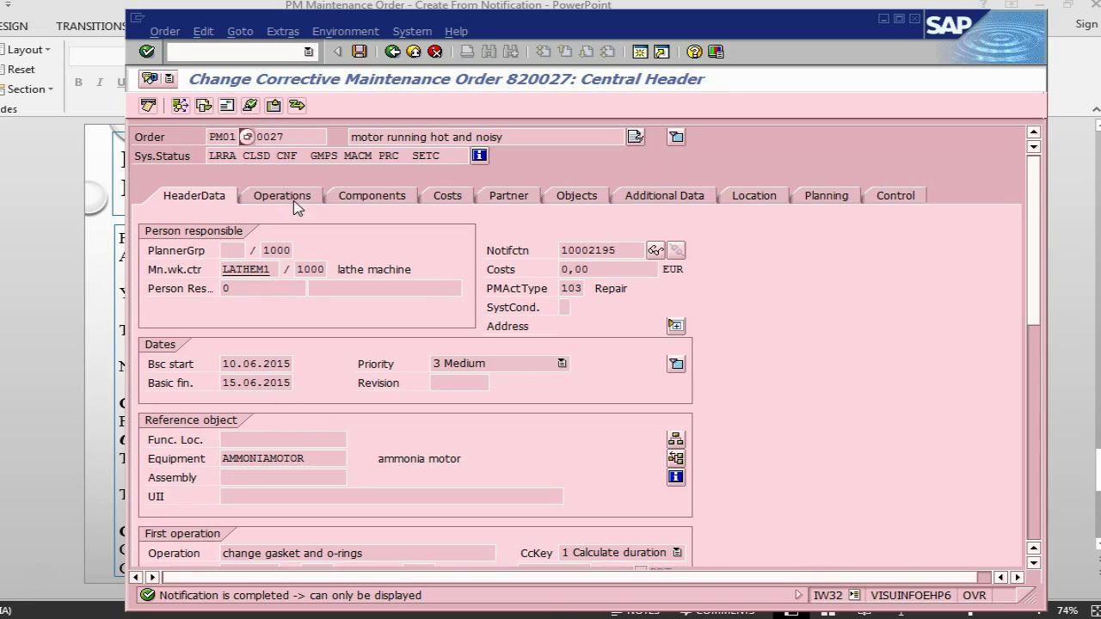
- Check order 820027's CLSD system status details and business processes, then return to the PowerPoint slide
drag(273, 156, 248, 156)
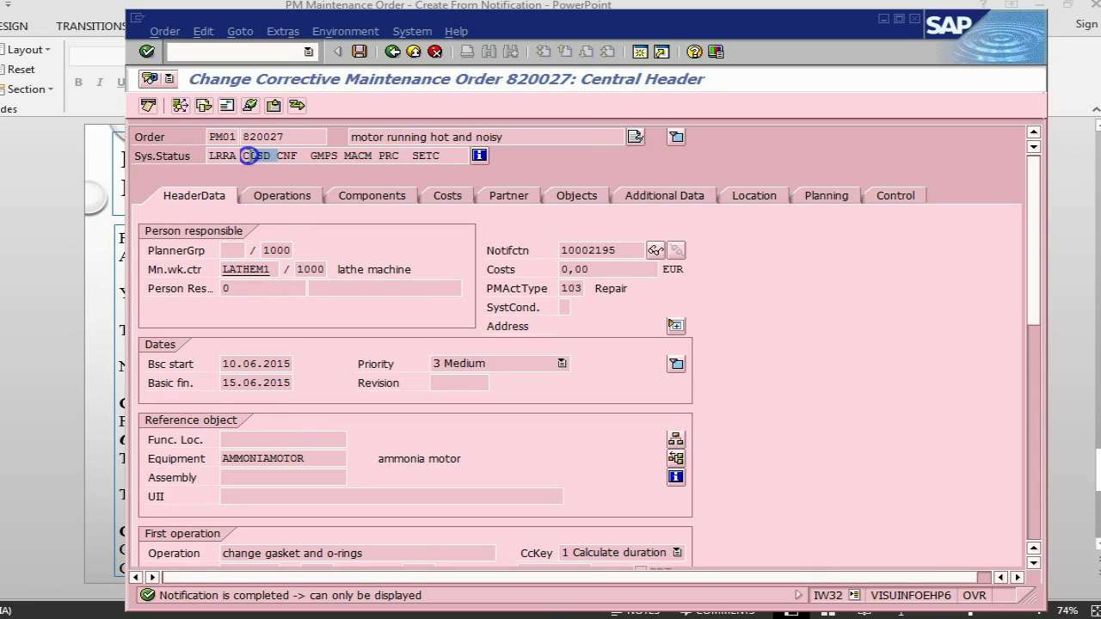
click(479, 156)
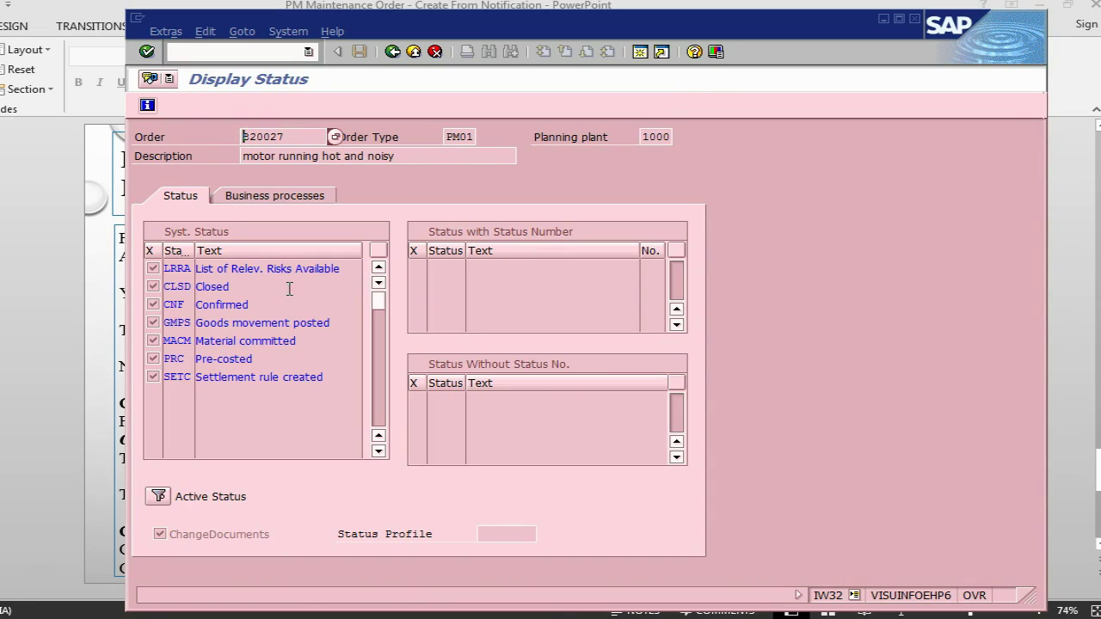
click(263, 195)
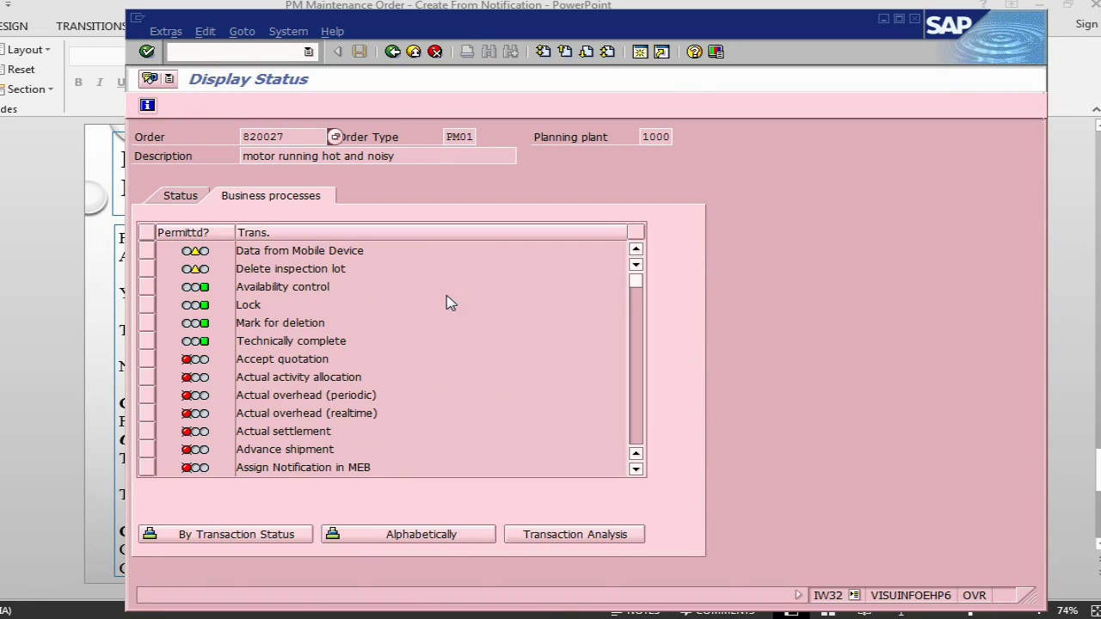
scroll(418, 284, down, 2)
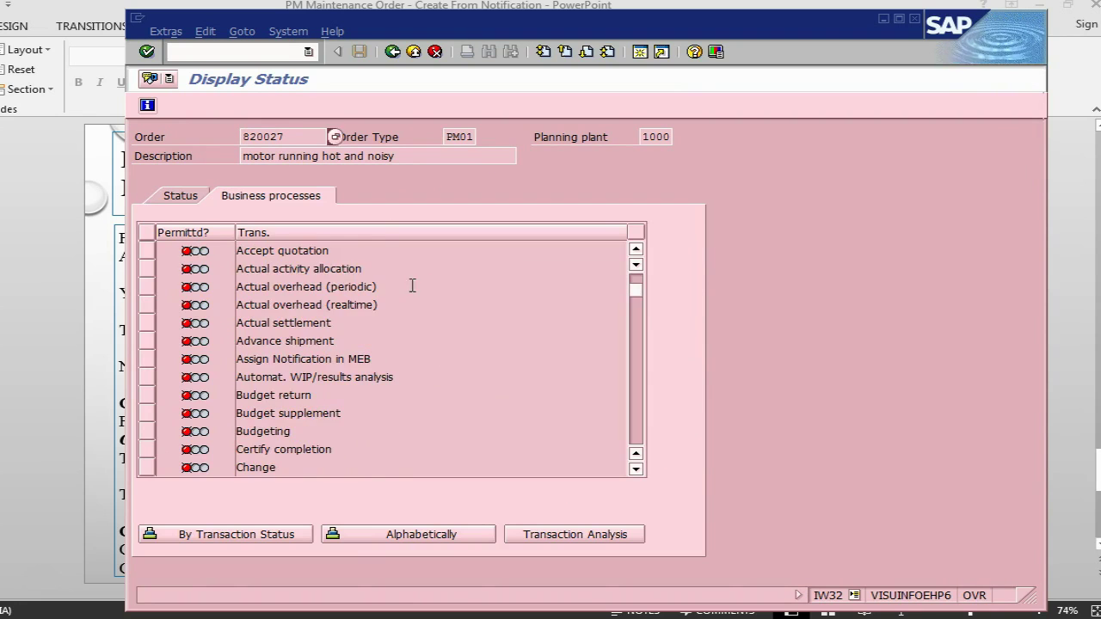
scroll(413, 286, down, 3)
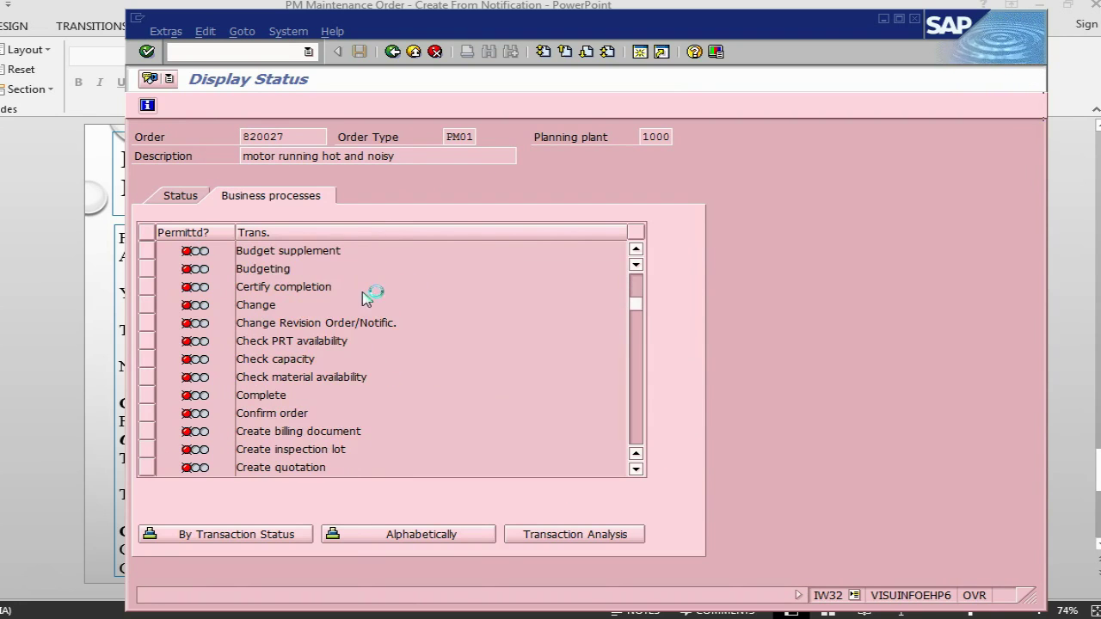
scroll(371, 296, down, 1)
scroll(388, 305, up, 2)
click(392, 52)
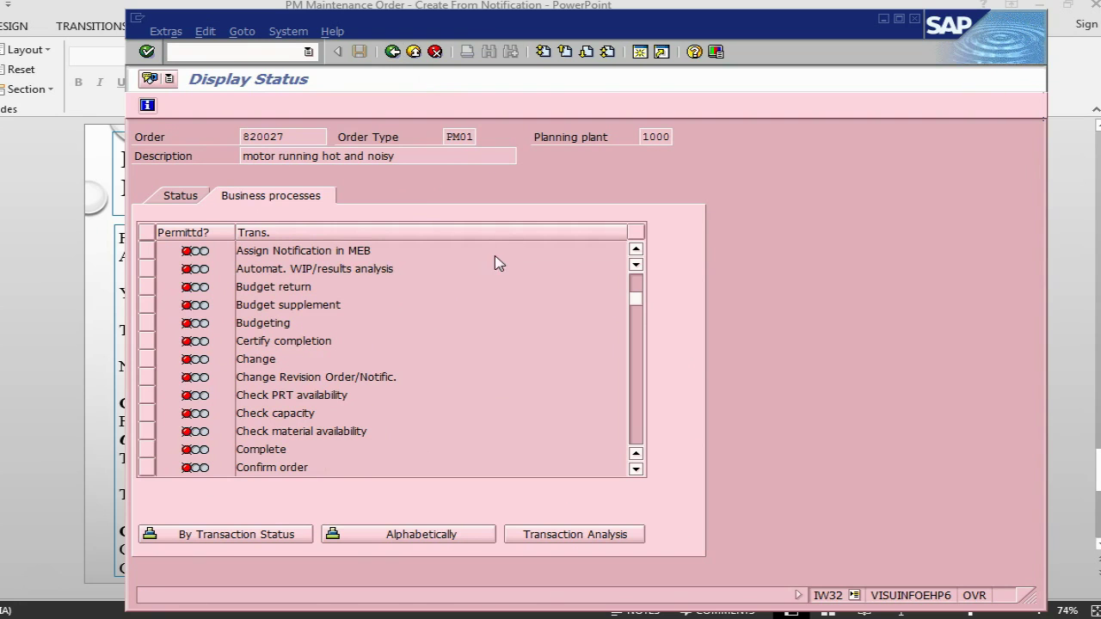
key(alt+Tab)
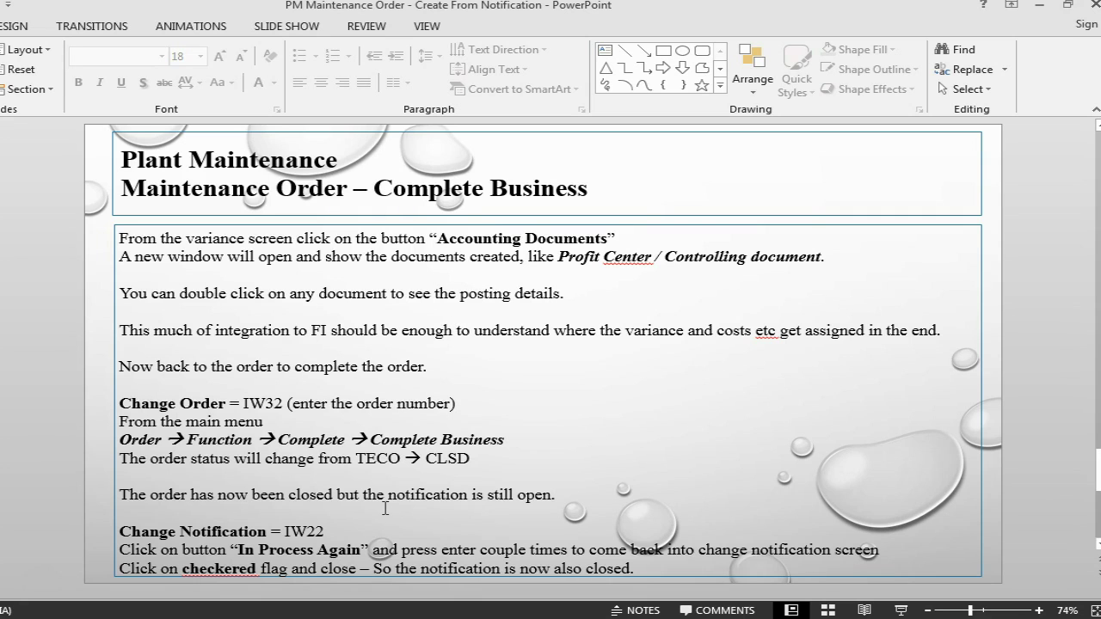
- Go to IW22 and open notification 10002195, checking the instruction slide for the next step
key(alt+Tab)
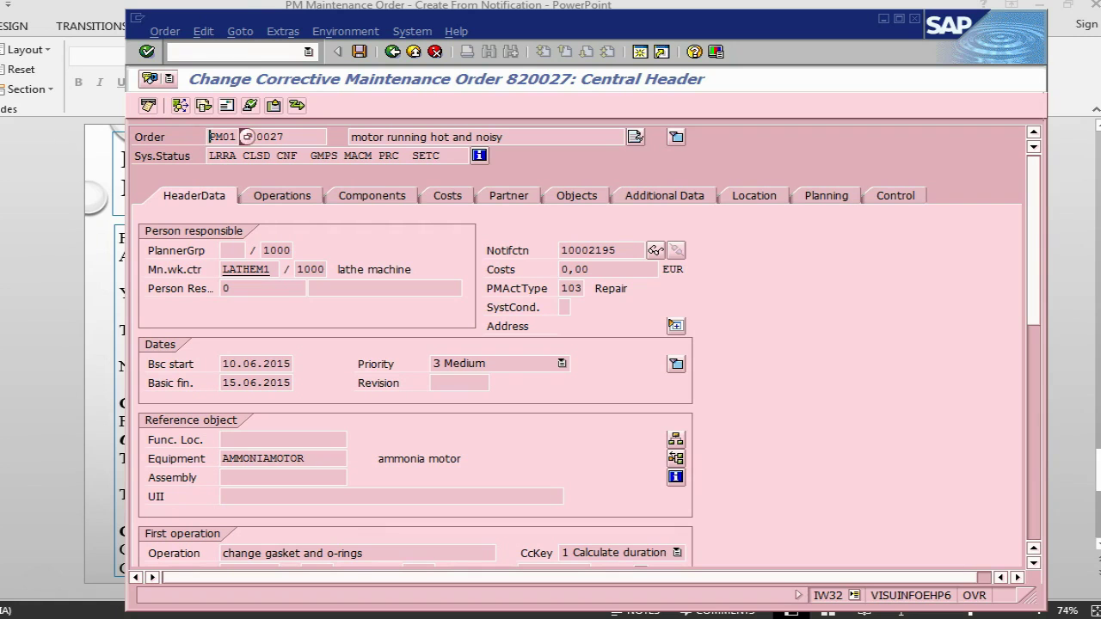
click(240, 53)
text(/niw22)
key(Return)
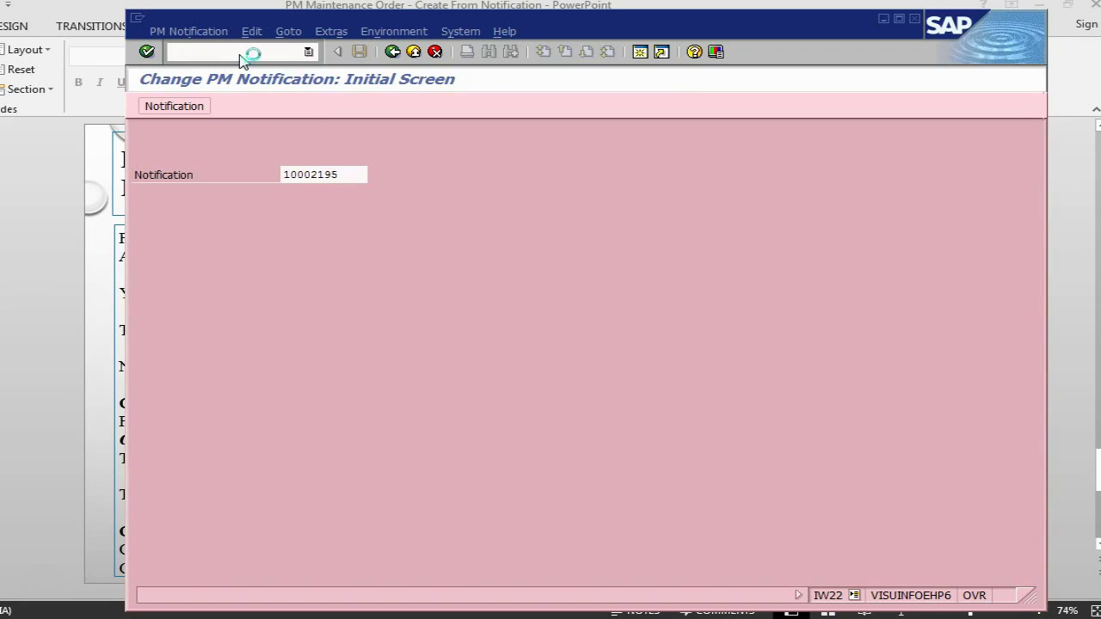
key(Return)
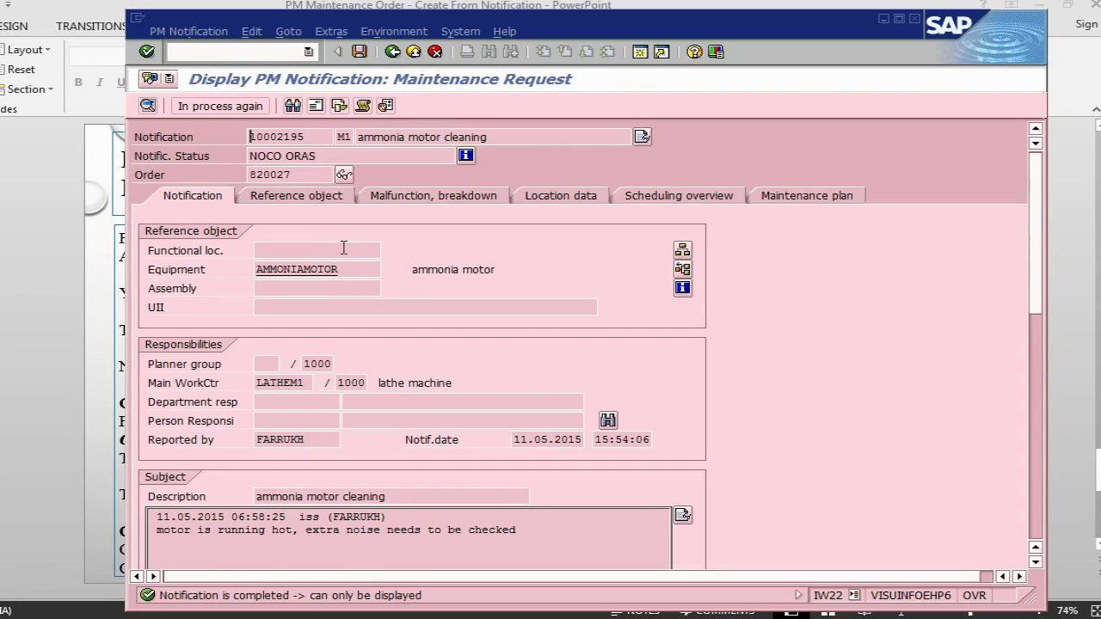
key(alt+Tab)
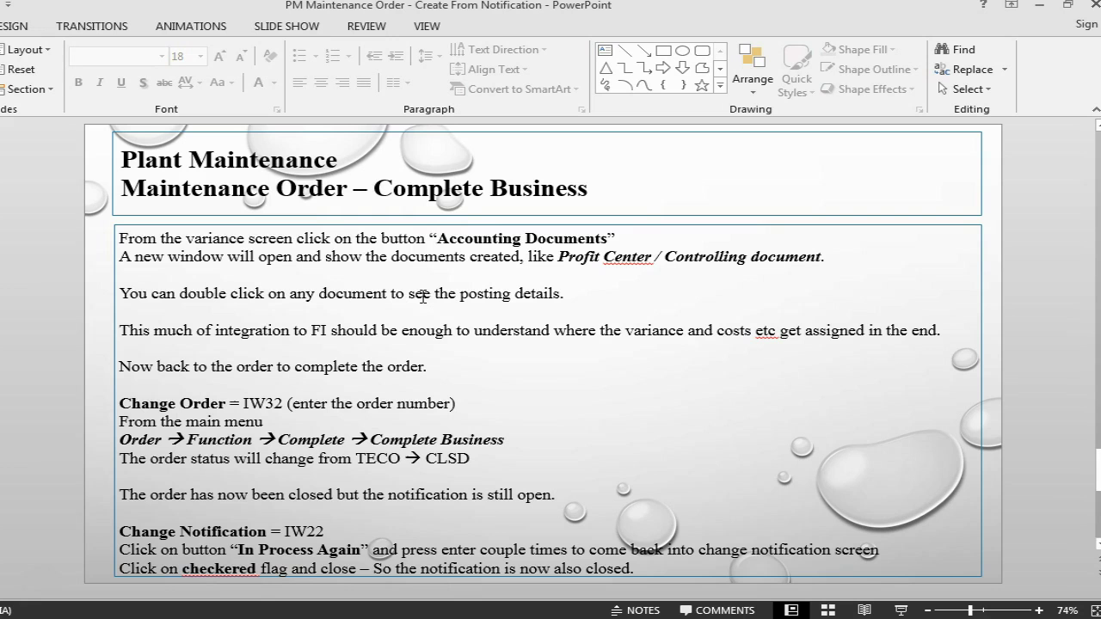
key(alt+Tab)
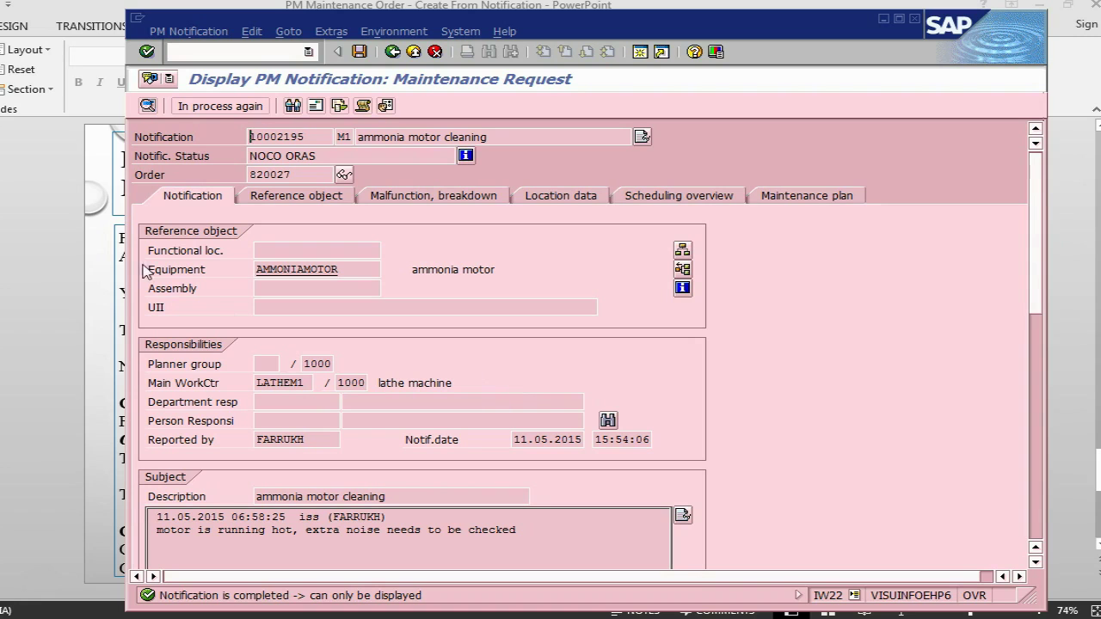
- Put notification 10002195 back in process and start a new line in its long text
click(181, 105)
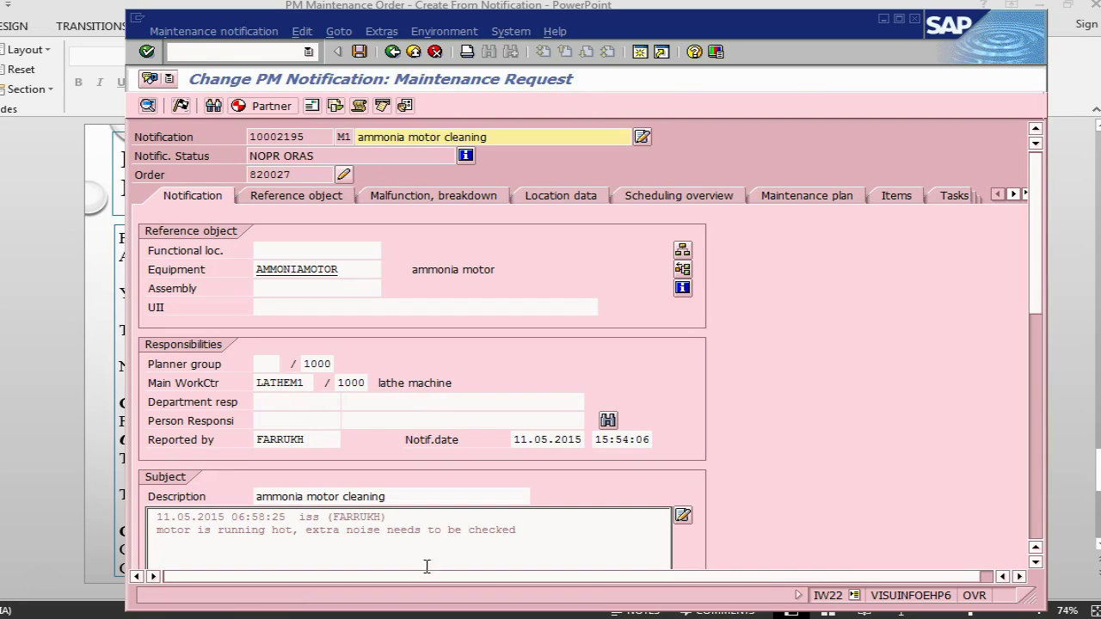
click(527, 541)
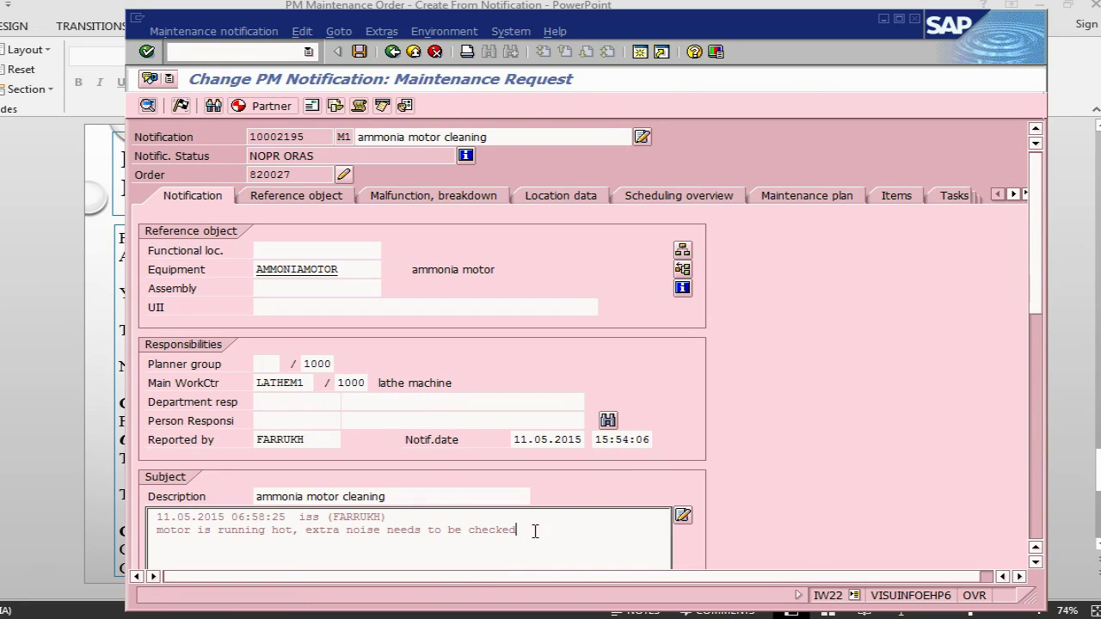
click(253, 550)
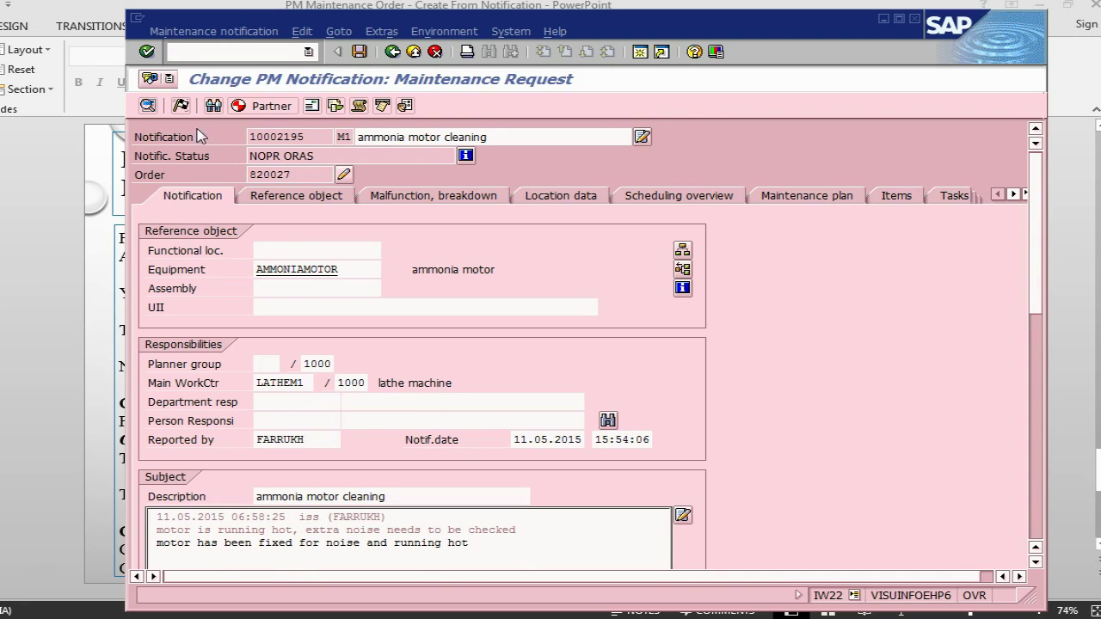
- Complete notification 10002195, accepting reference date 11.05.2015 and time 07:18:55
click(181, 105)
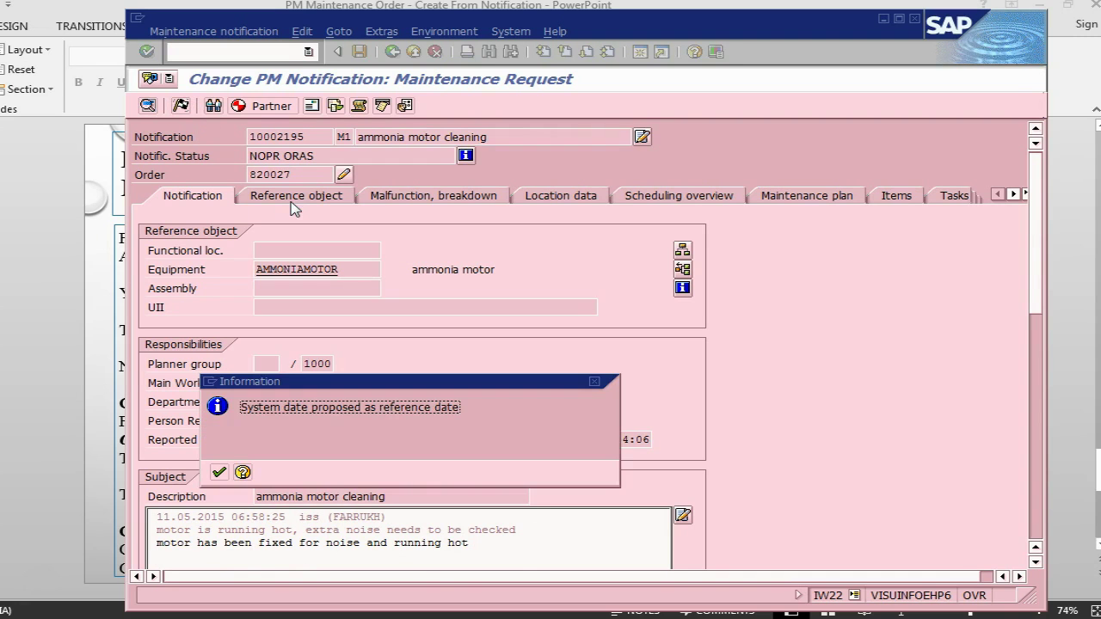
click(219, 472)
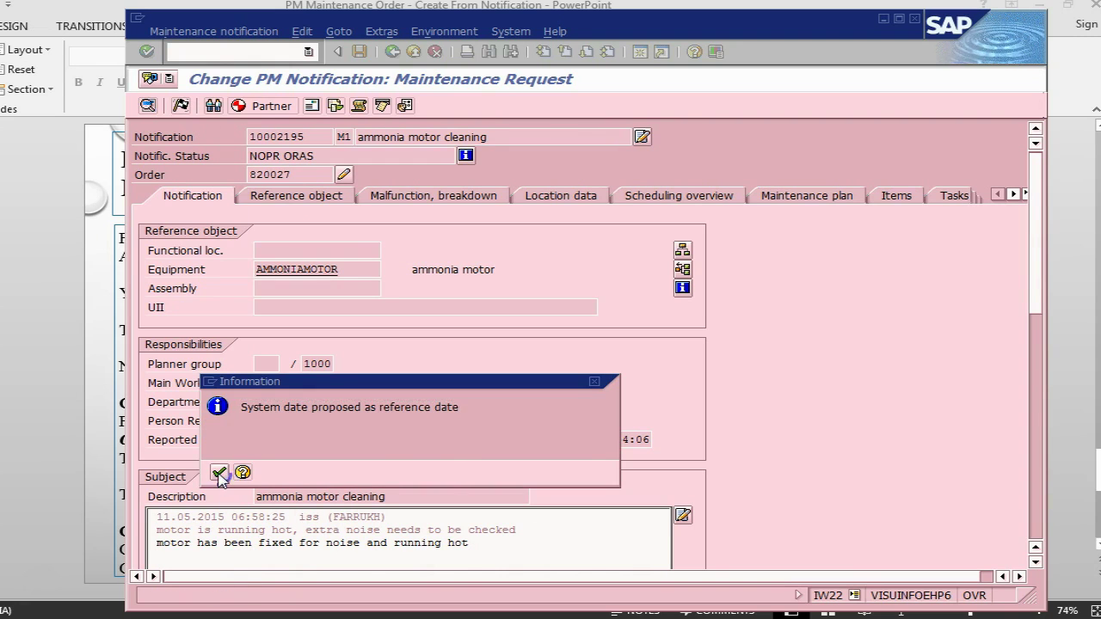
click(179, 321)
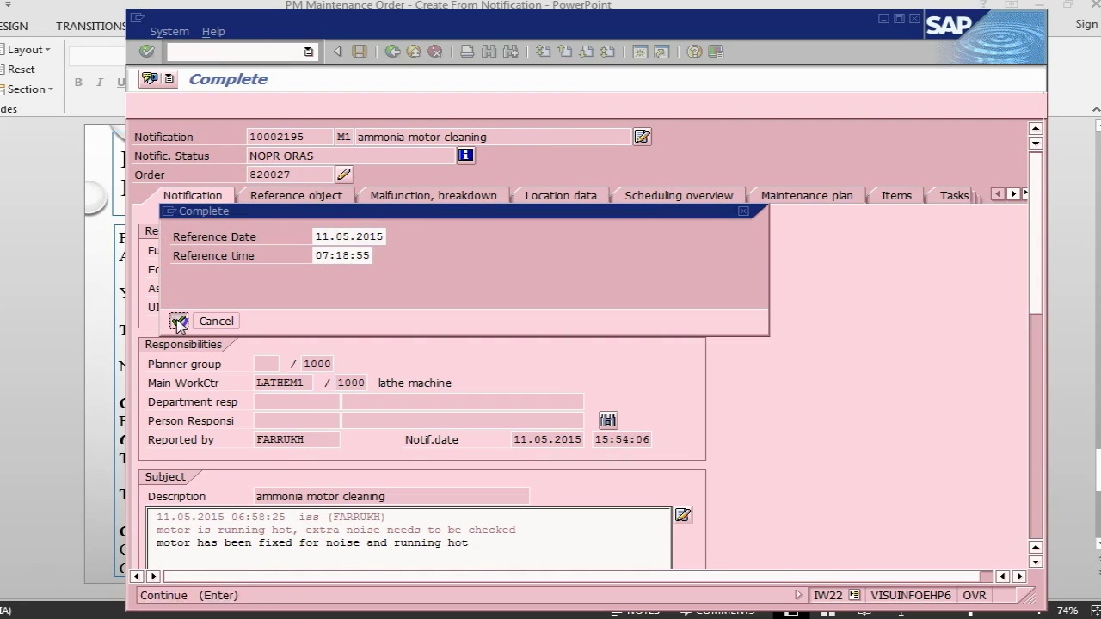